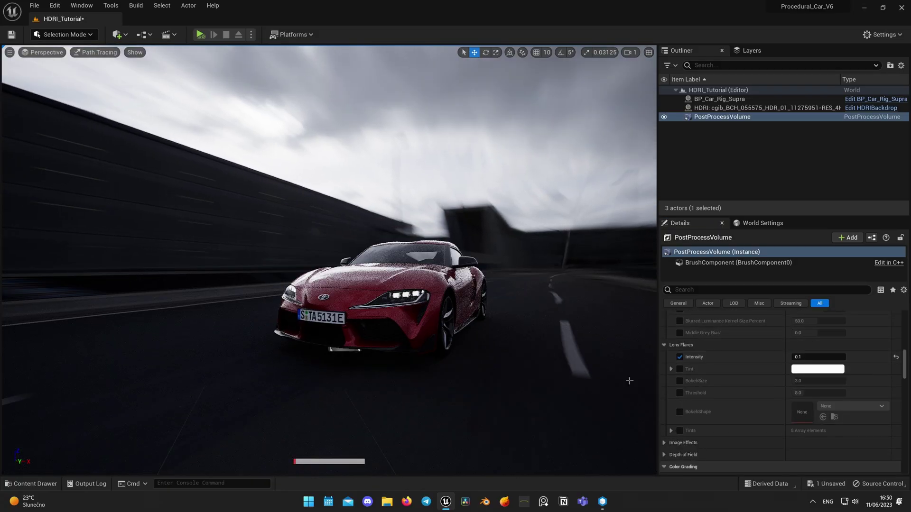
Enable the bokeh shape override in the PostProcessVolume's lens flares and search for a bokeh texture to assign.
click(679, 412)
click(849, 406)
text(bok)
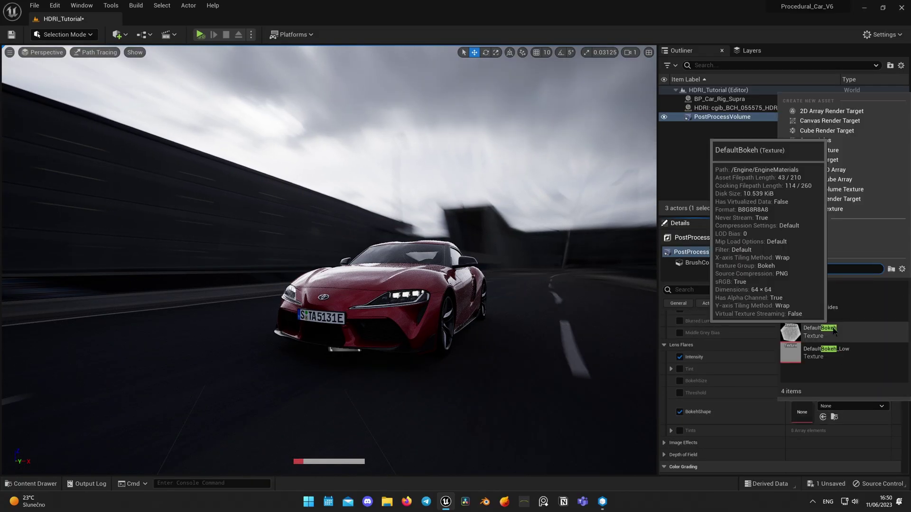
click(816, 290)
Add a cine camera to the level and pilot it to frame the red car from behind.
click(118, 34)
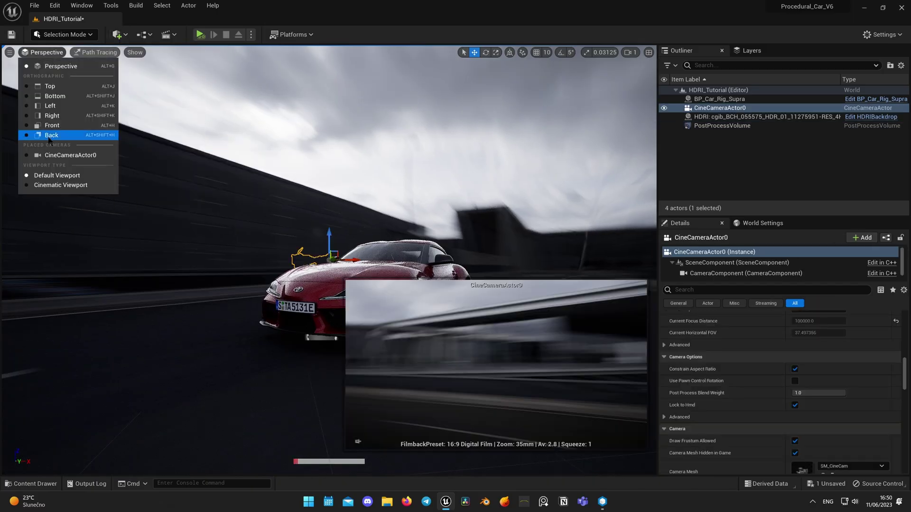
click(57, 152)
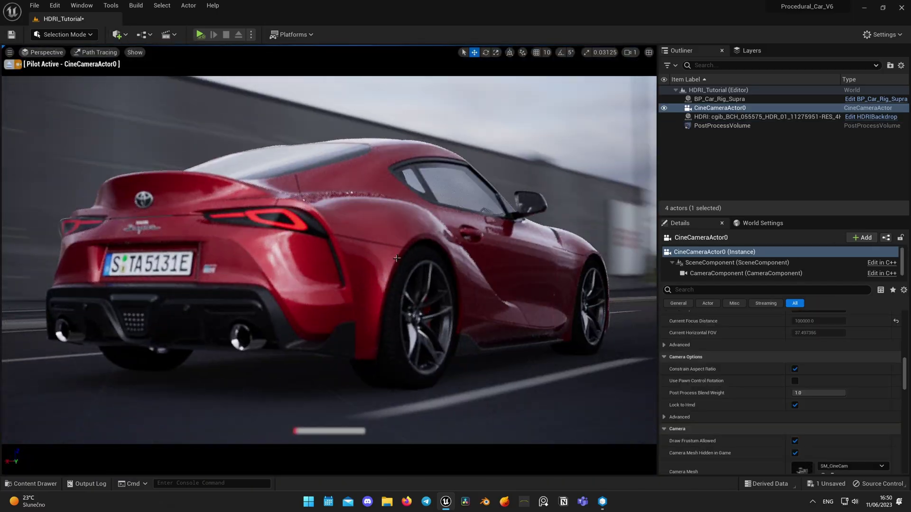
click(10, 64)
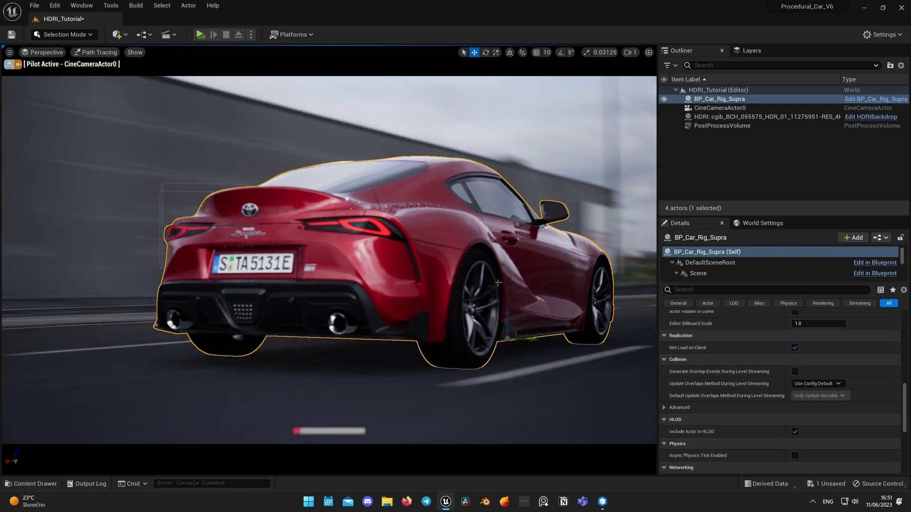
Adjust CineCameraActor0's current focal length and set its current aperture to 1.2.
click(719, 108)
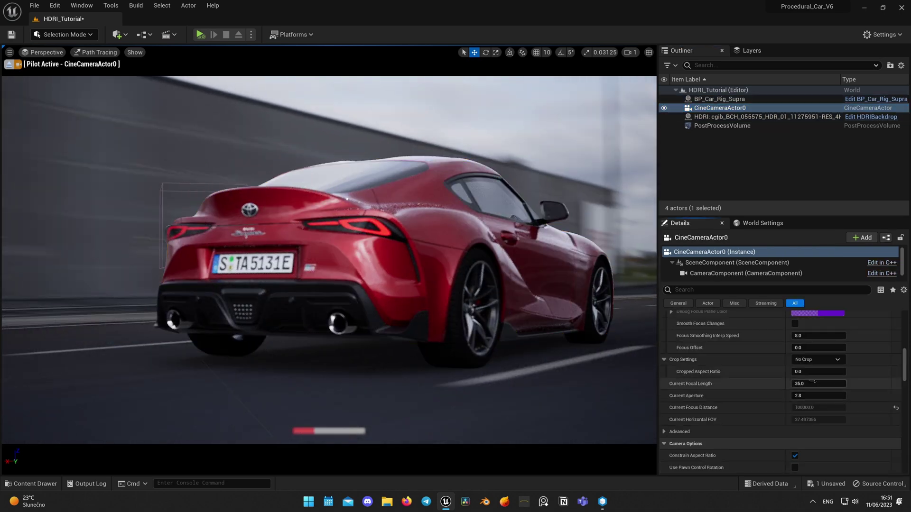
mouse_move(824, 383)
mouse_down()
mouse_move(797, 383)
mouse_move(830, 388)
mouse_up()
click(823, 395)
text(1.2)
key(Return)
Select the PostProcessVolume and go through its settings.
click(722, 125)
scroll(816, 380, up, 4)
click(830, 388)
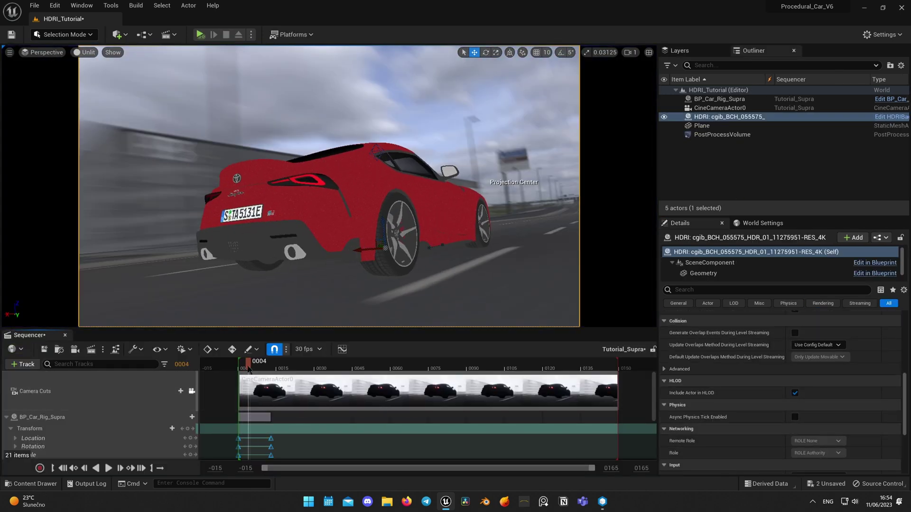
drag(249, 369, 256, 373)
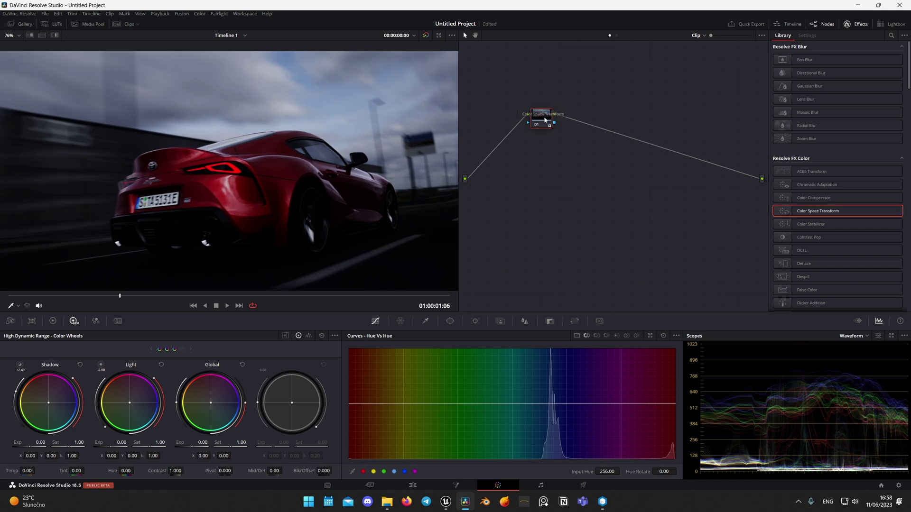
click(849, 68)
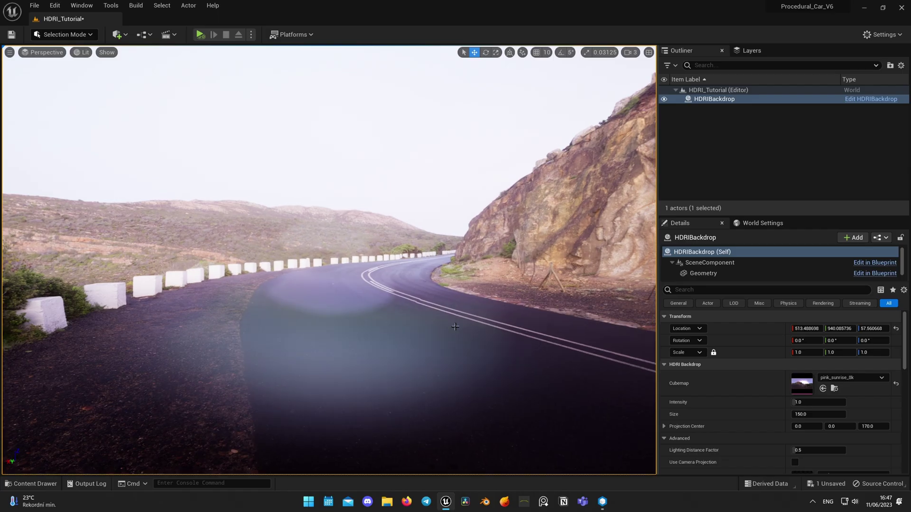
Add a PostProcessVolume to the level and filter its details by "exp".
click(117, 34)
mouse_move(138, 167)
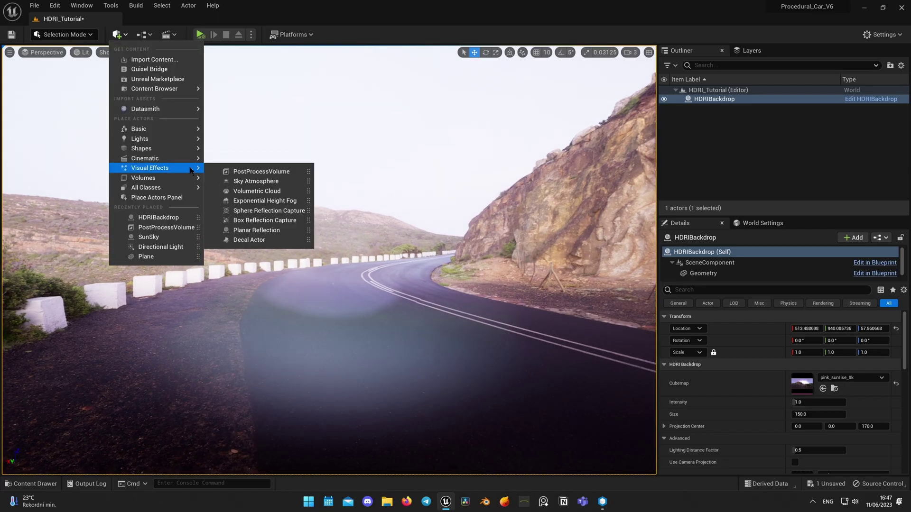
click(263, 171)
click(714, 290)
text(exp)
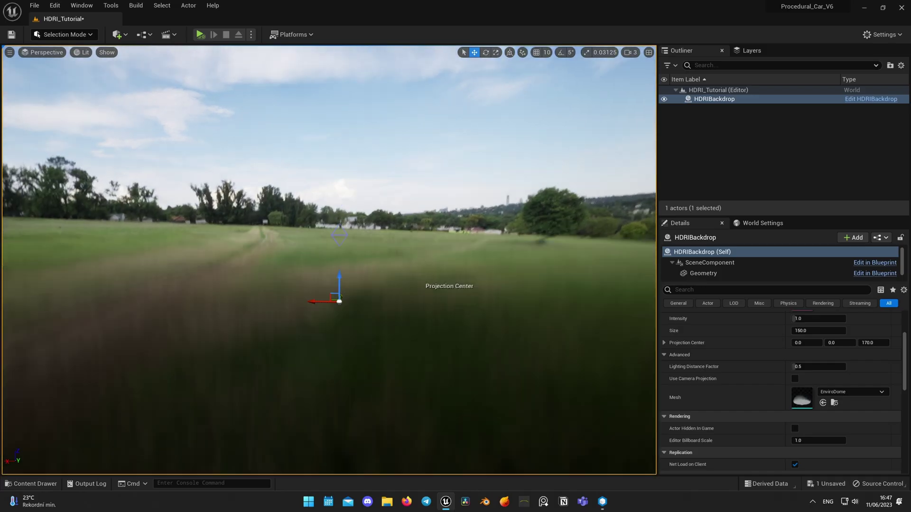
Look around the grass field backdrop and pick the pink_sunrise_8k texture cube in the HDRI folder.
right_drag(329, 260, 235, 245)
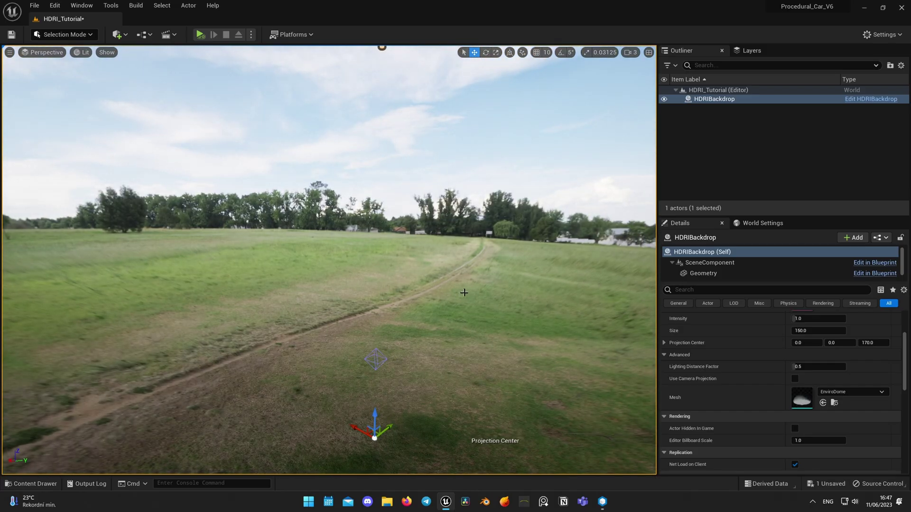
key(ctrl+space)
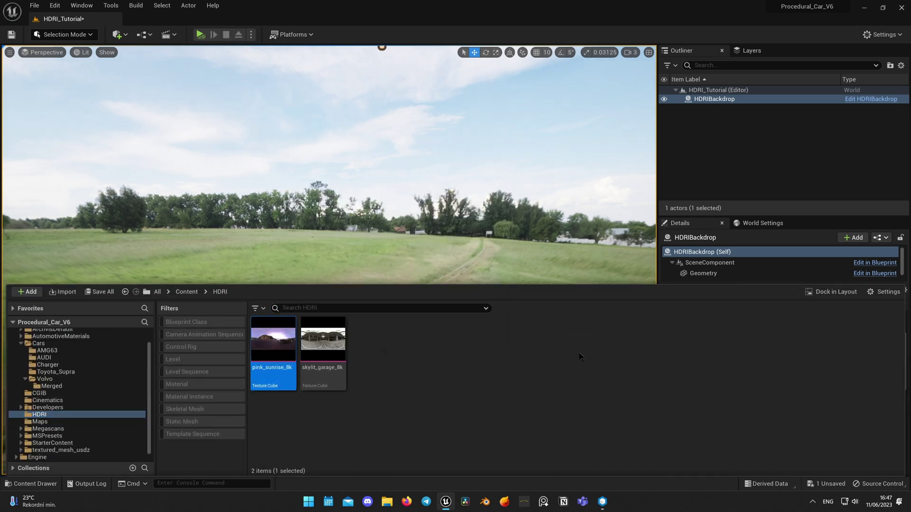
key(ctrl+space)
scroll(767, 378, up, 4)
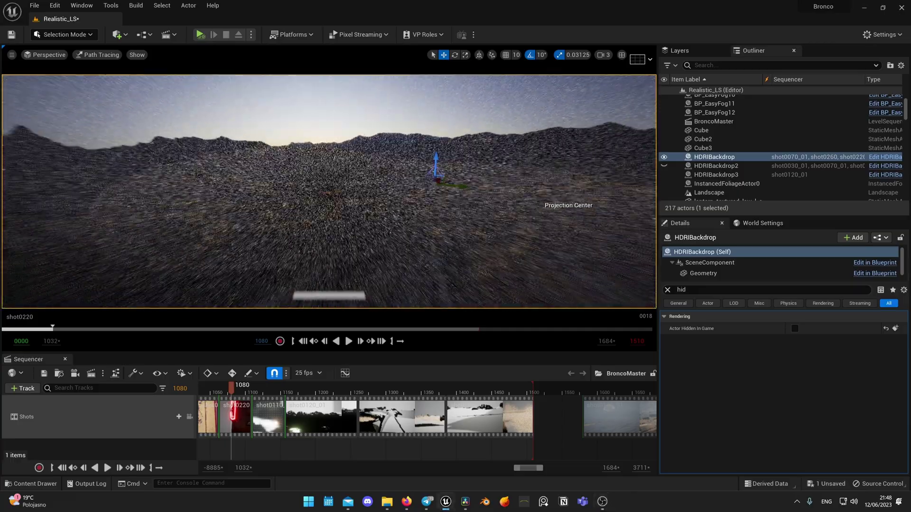
key(s)
right_drag(329, 191, 415, 94)
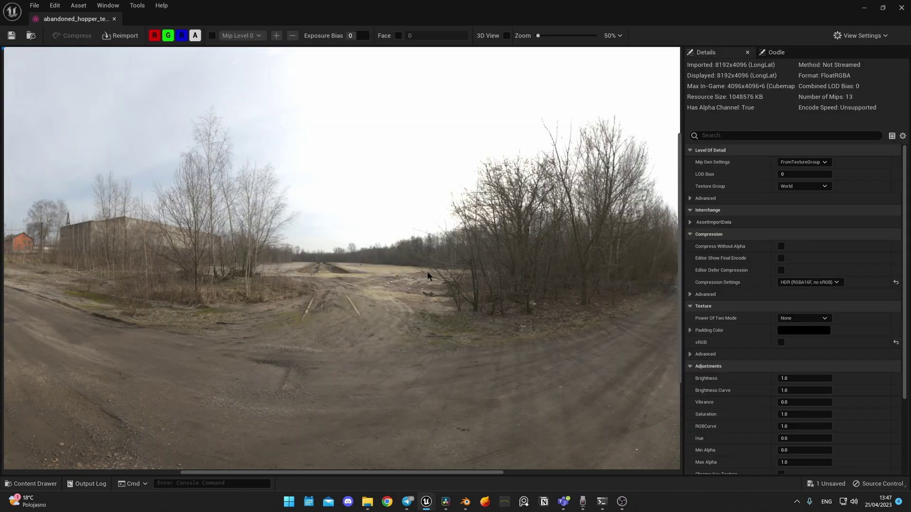
drag(427, 275, 265, 271)
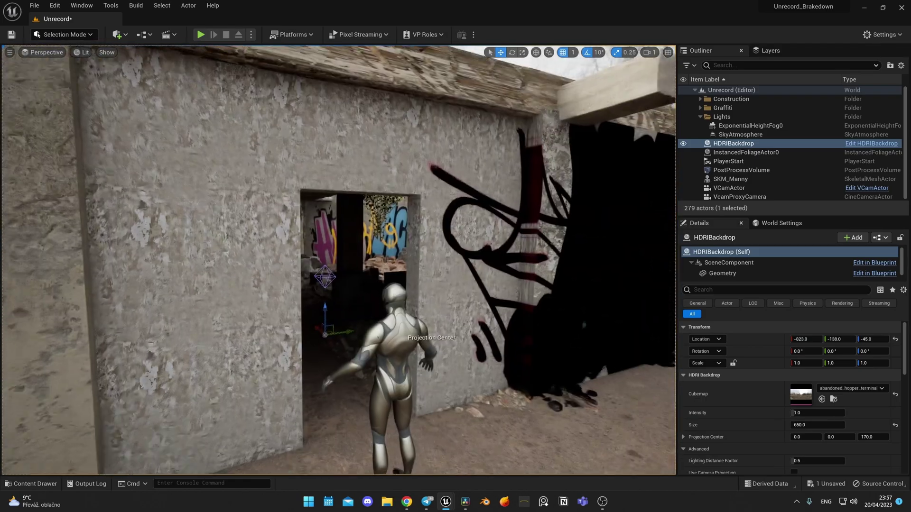
key(w)
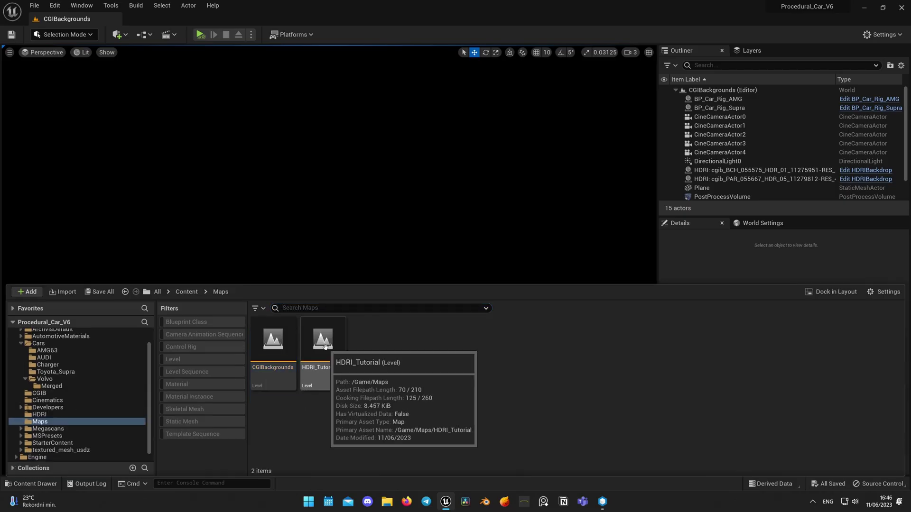
Open the HDRI_Tutorial level from the Maps folder and level the view toward the horizon.
double_click(325, 347)
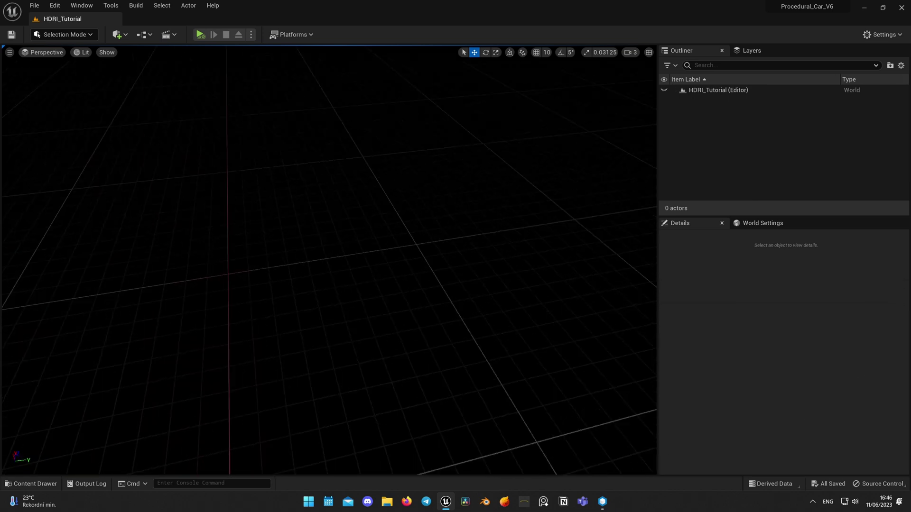
right_drag(329, 260, 329, 215)
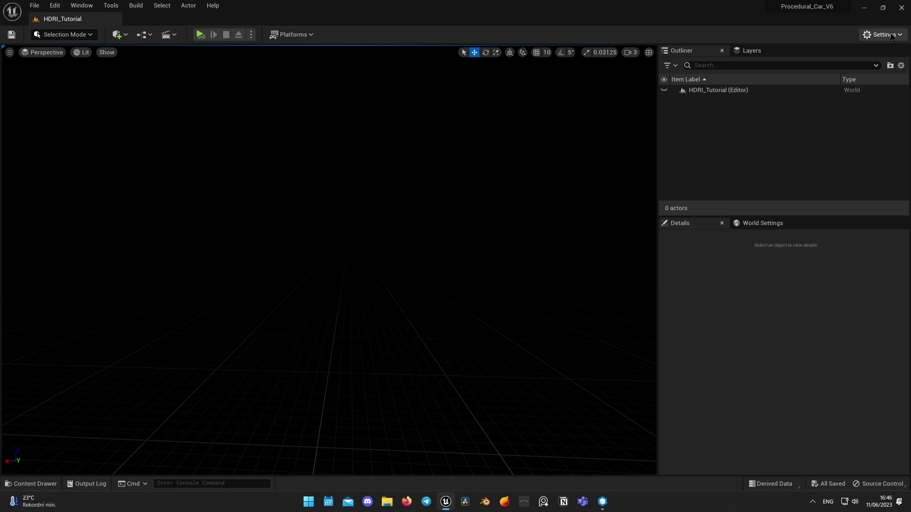
Examine the global illumination, reflection, Lumen and hardware ray tracing options in the project's rendering settings.
click(892, 35)
click(849, 70)
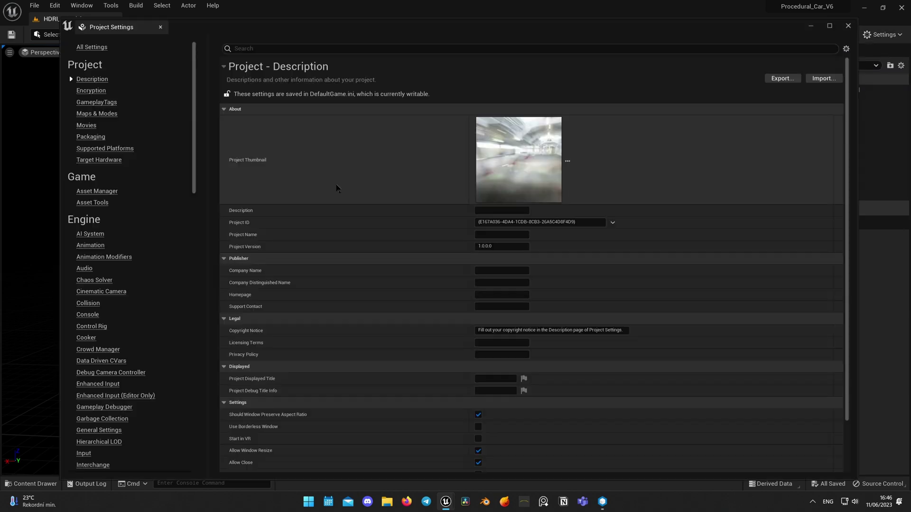
drag(195, 124, 195, 197)
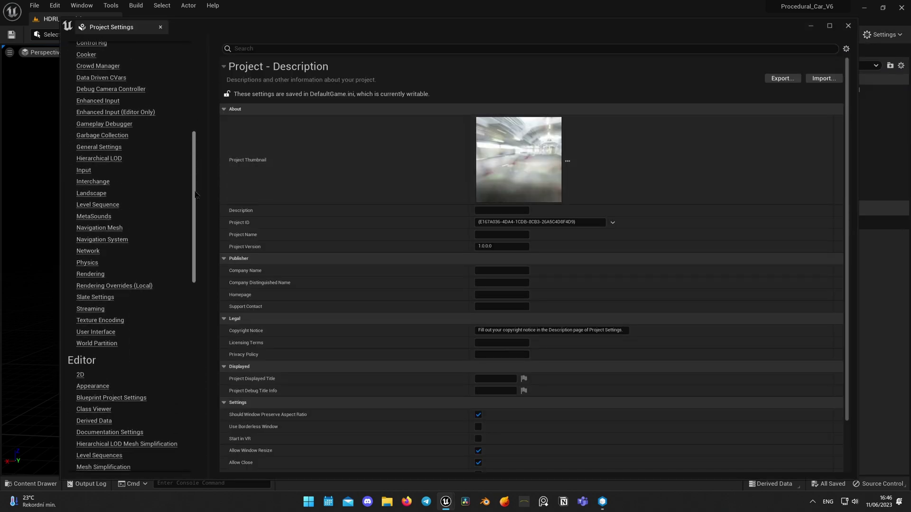
click(90, 271)
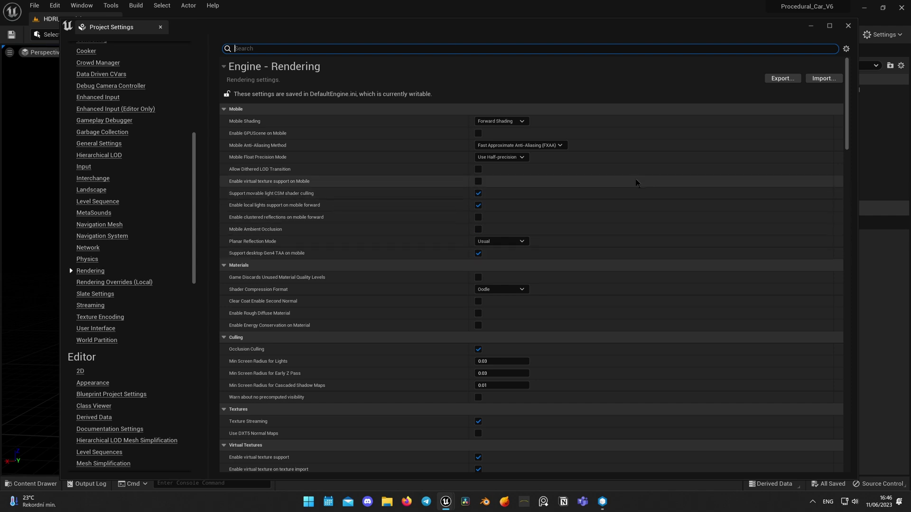
scroll(630, 182, down, 10)
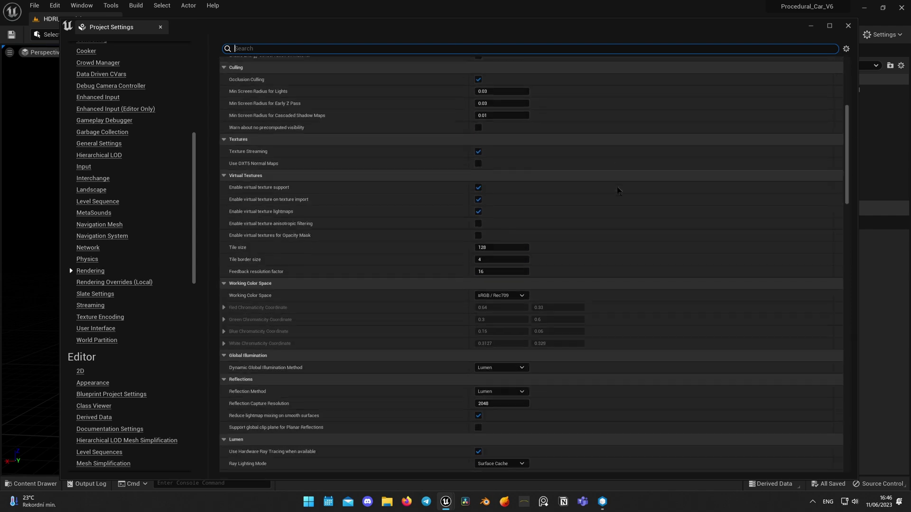
scroll(617, 189, down, 6)
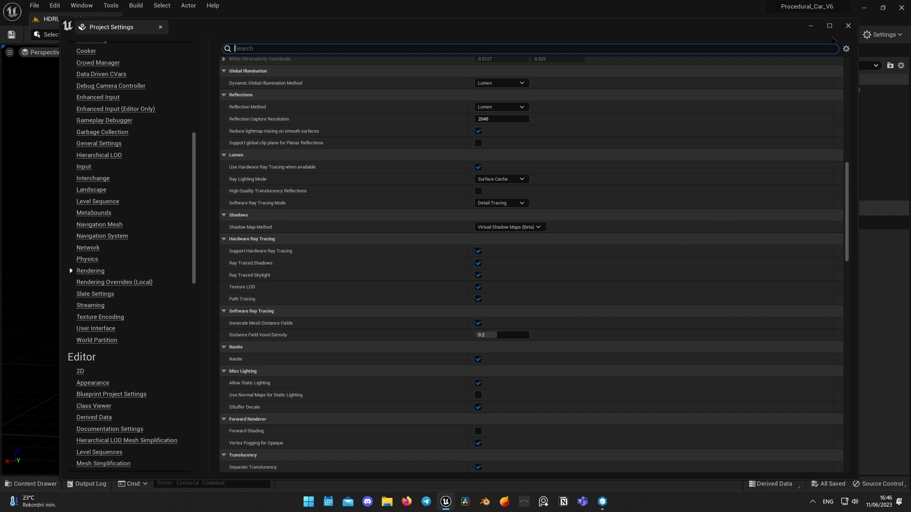
click(848, 26)
Search the project's plugins for "mov".
click(871, 35)
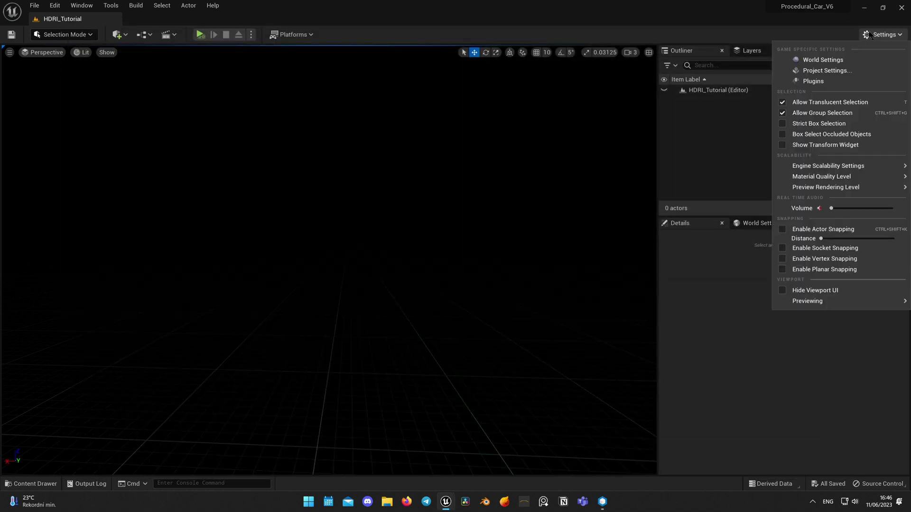
click(822, 84)
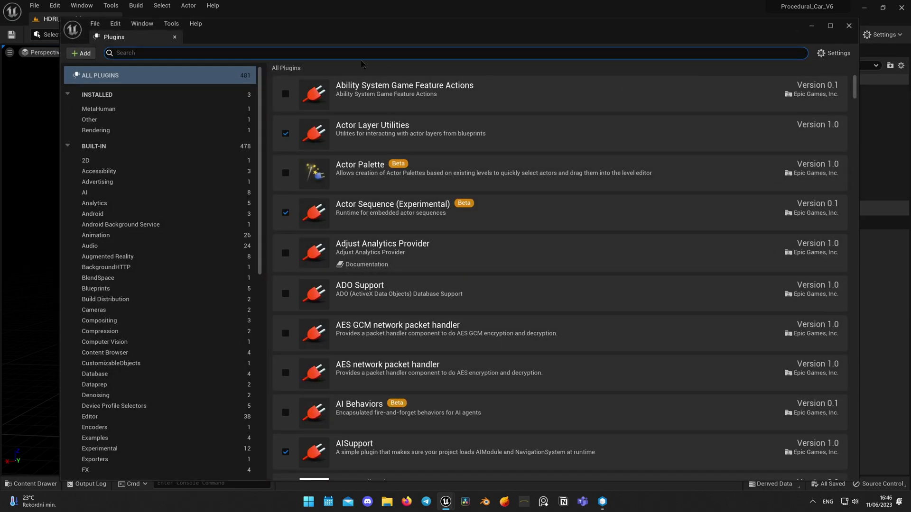
text(mov)
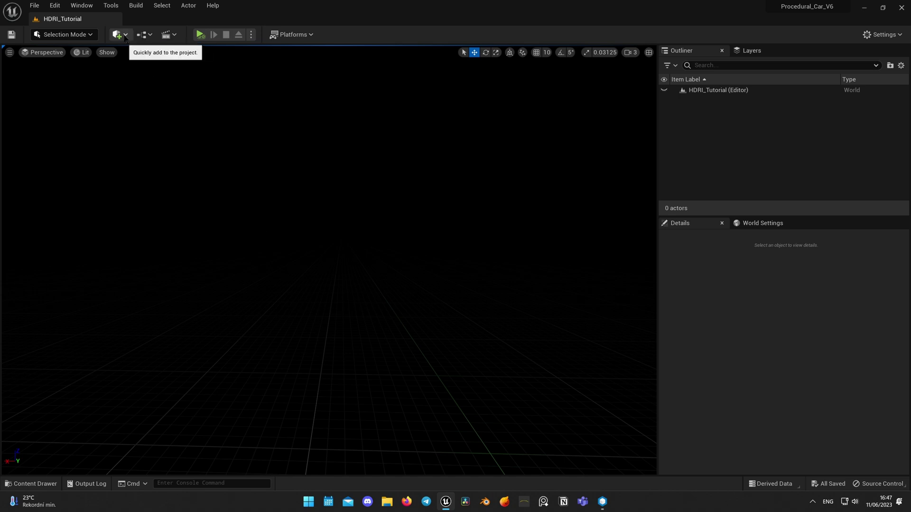
Add an HDRI Backdrop light to the empty level and look around its environment.
click(125, 37)
mouse_move(149, 143)
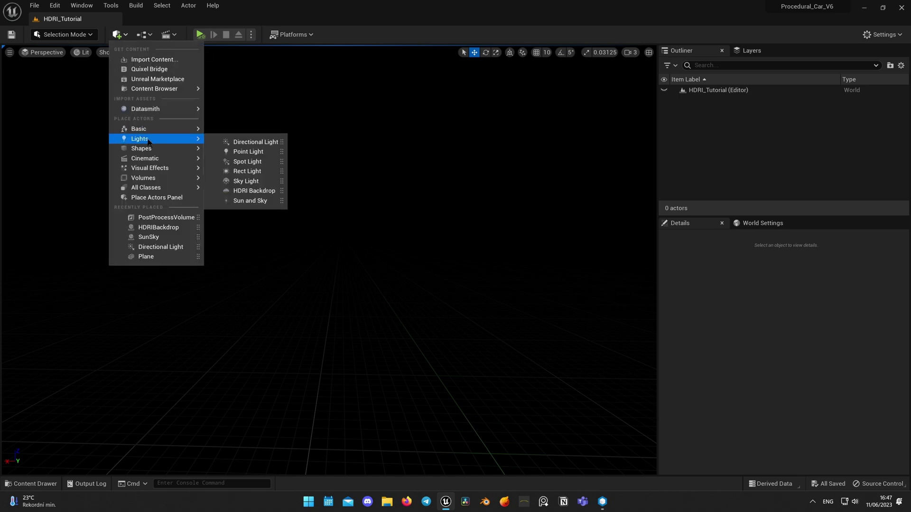
click(262, 190)
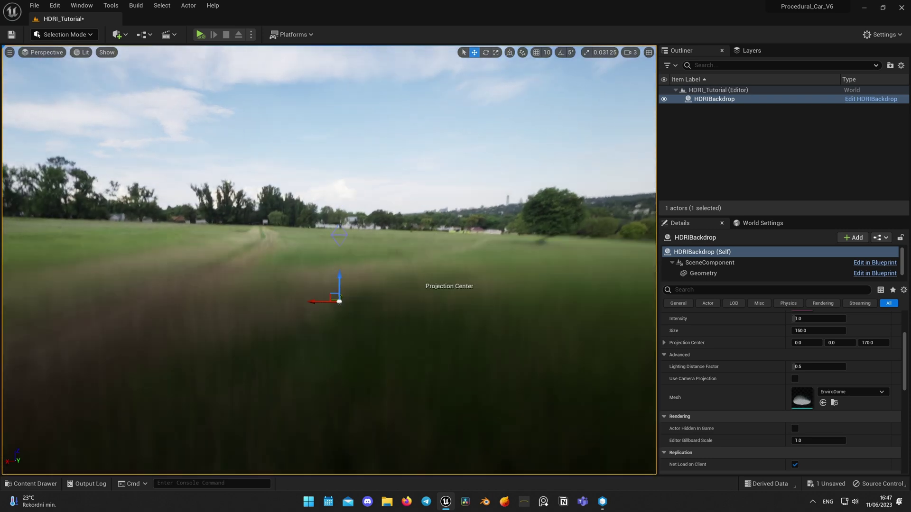
right_drag(329, 260, 211, 259)
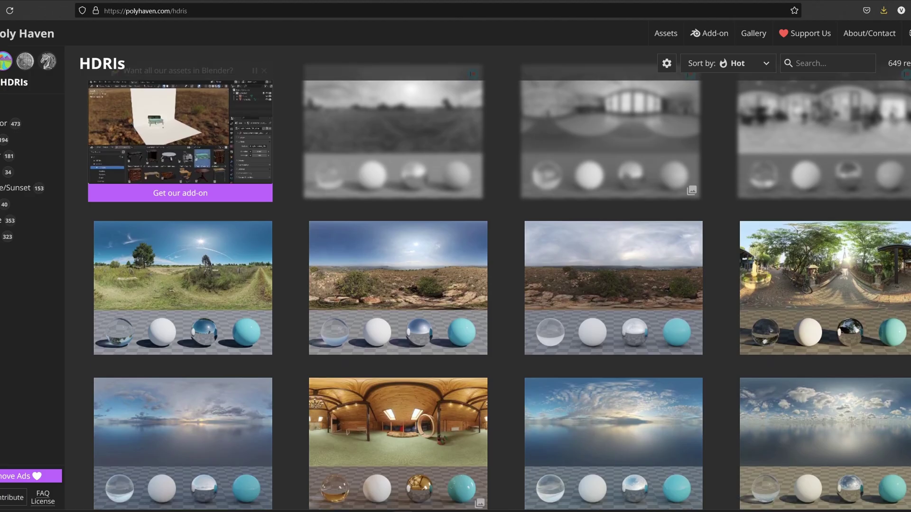
Browse the HDRIs on the Poly Haven website for a suitable environment map.
scroll(498, 280, down, 3)
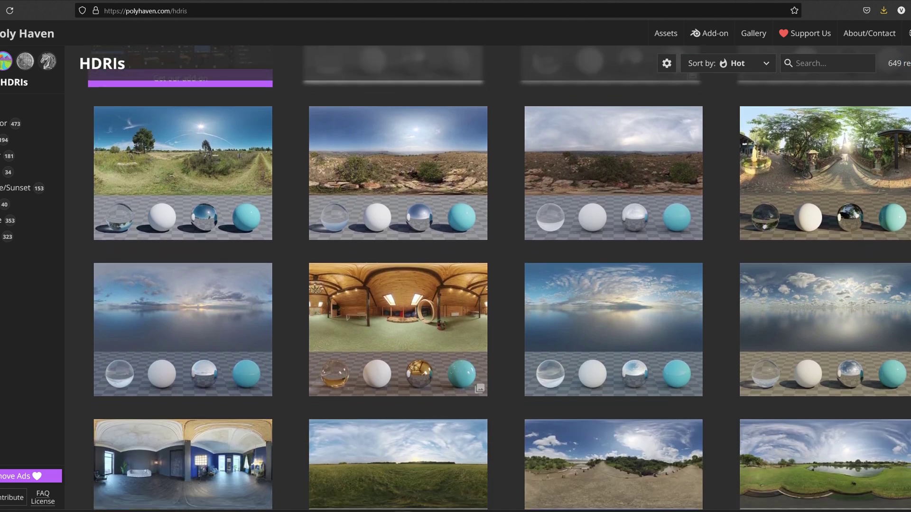
scroll(499, 279, down, 3)
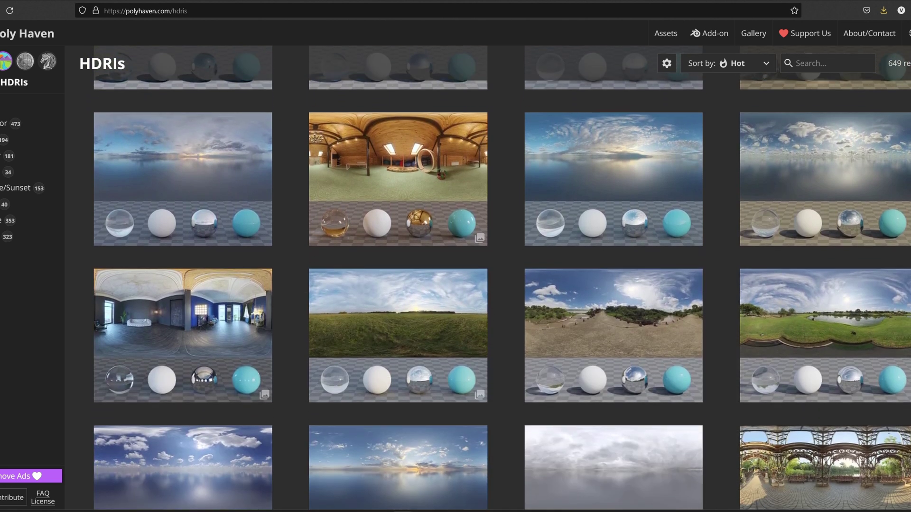
scroll(498, 280, down, 3)
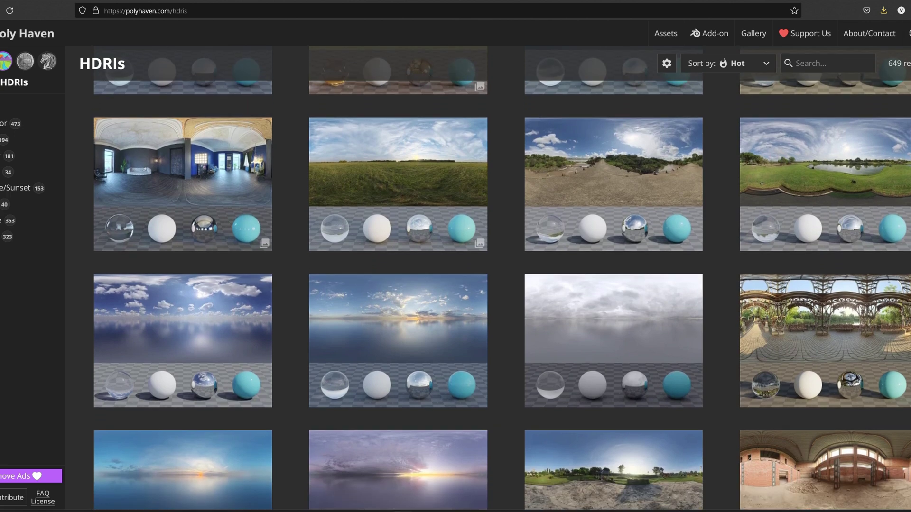
scroll(499, 280, down, 1)
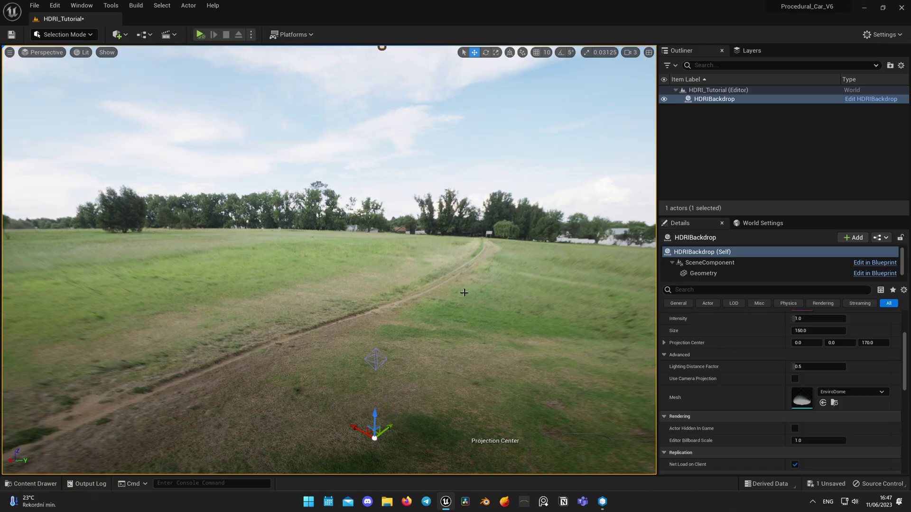
Assign the pink_sunrise_8k texture from the HDRI folder as the HDRI Backdrop's cubemap and inspect the resulting road environment.
key(ctrl+space)
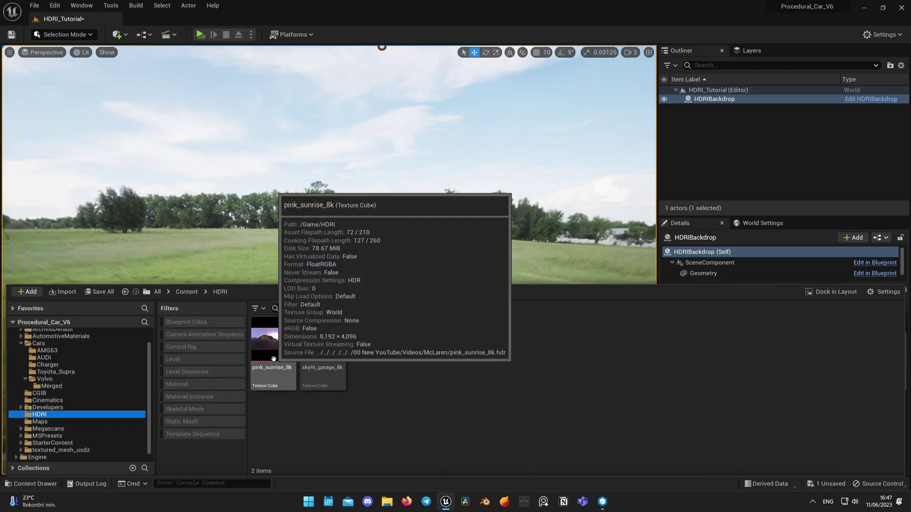
click(274, 359)
key(ctrl+space)
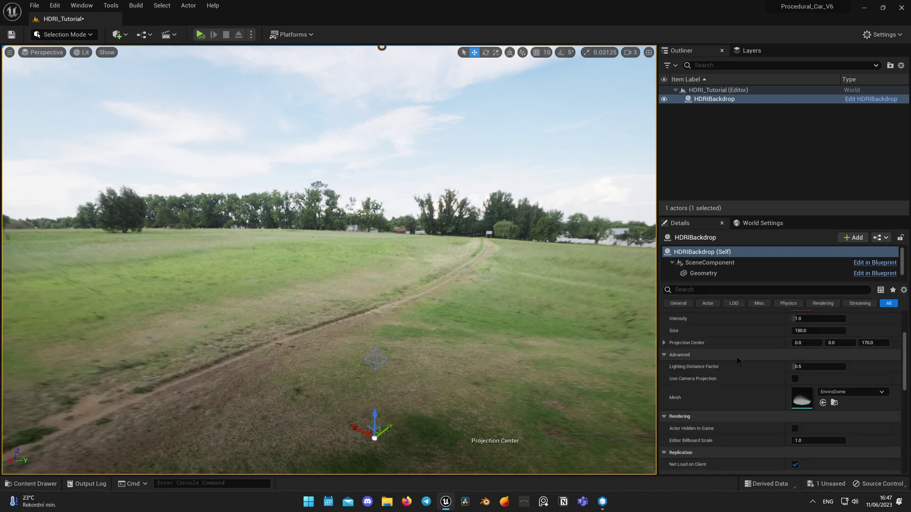
scroll(737, 360, up, 3)
click(822, 389)
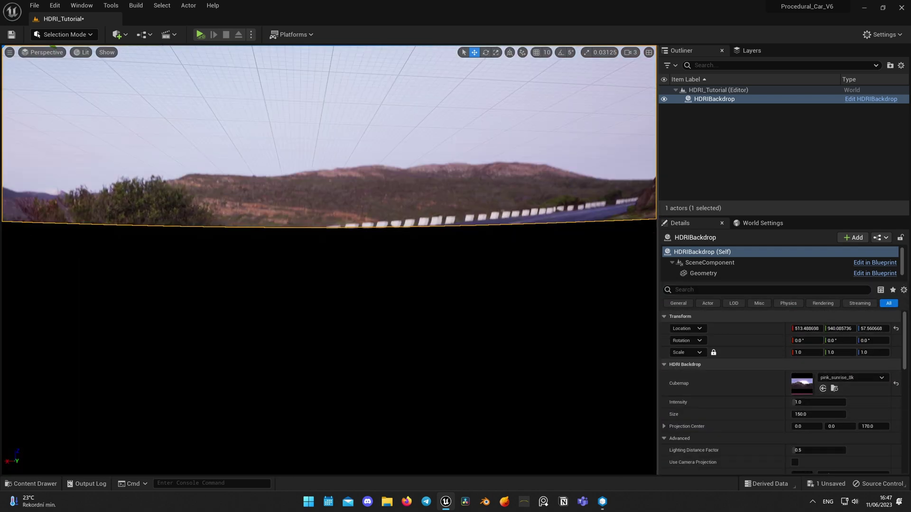
mouse_move(329, 260)
right_down()
mouse_move(329, 246)
mouse_move(370, 251)
mouse_move(200, 252)
mouse_move(328, 260)
right_up()
right_drag(469, 321, 469, 321)
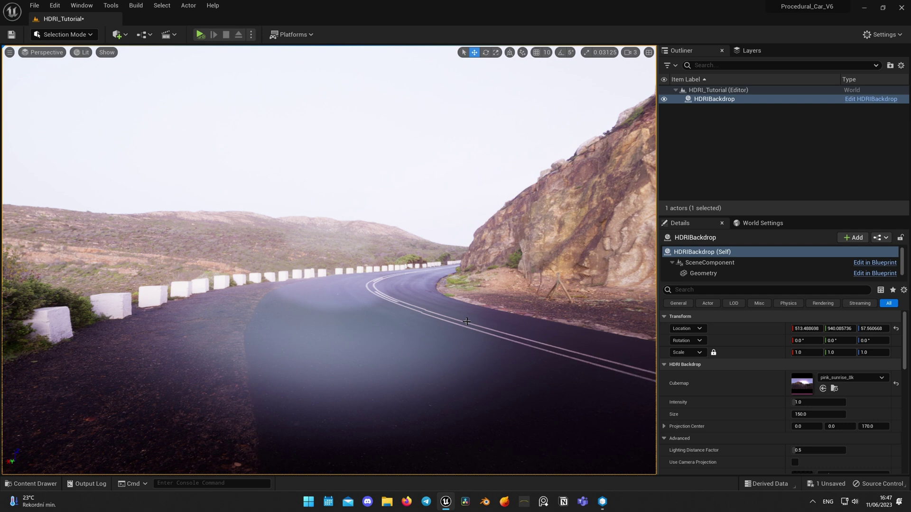
right_drag(455, 323, 455, 323)
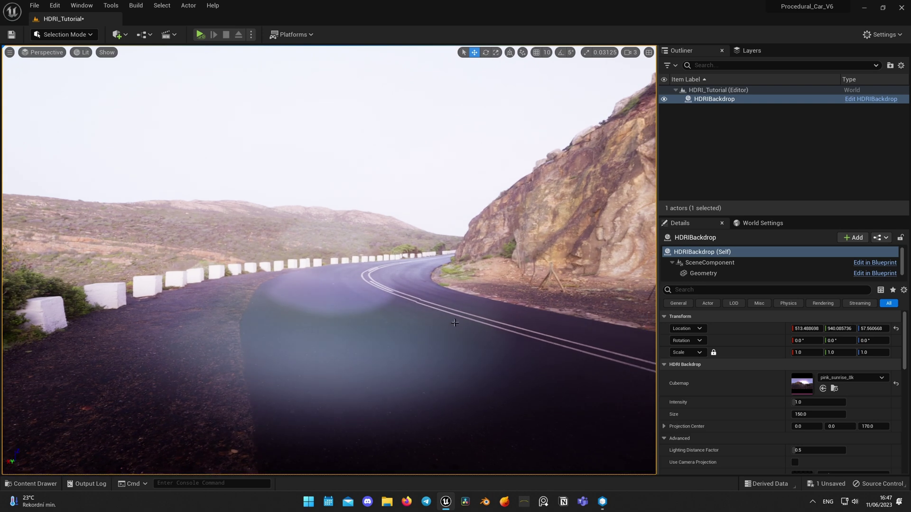
Add a PostProcessVolume to the level and enable its Infinite Extent (Unbound) option.
click(118, 35)
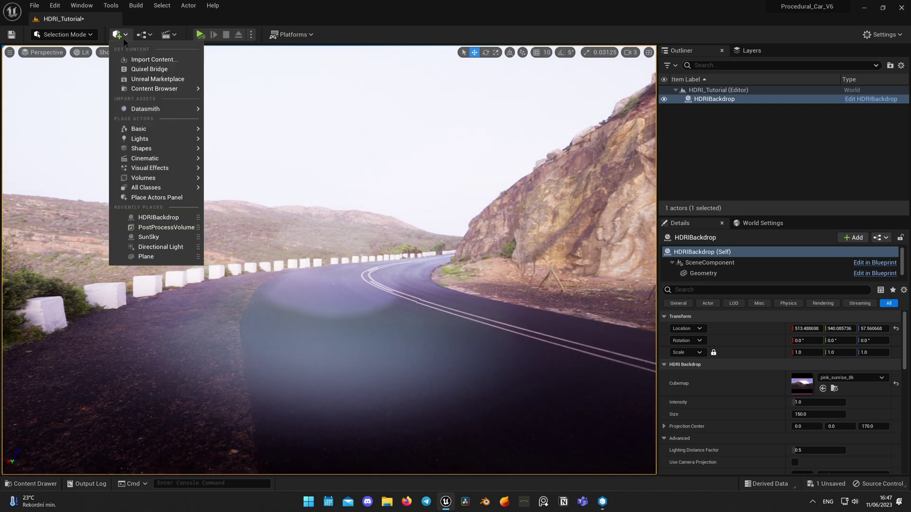
mouse_move(167, 170)
drag(256, 172, 283, 177)
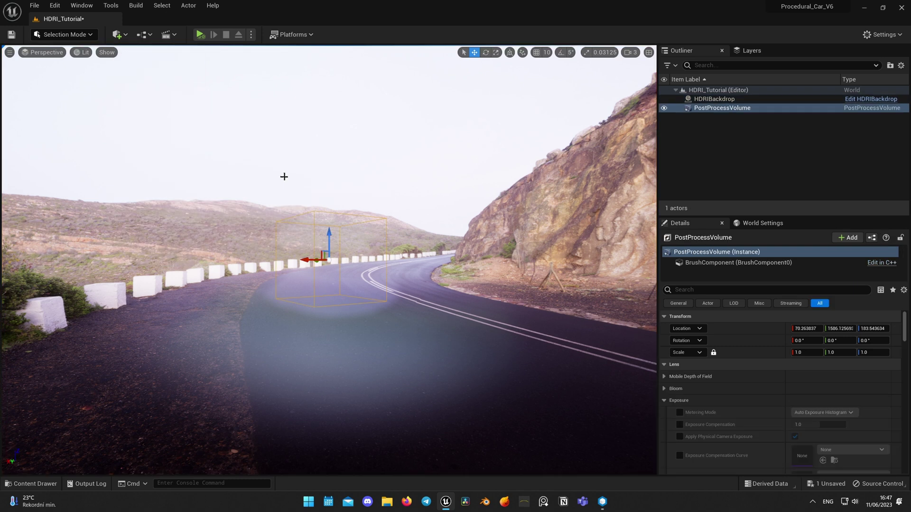
click(726, 291)
text(unbo)
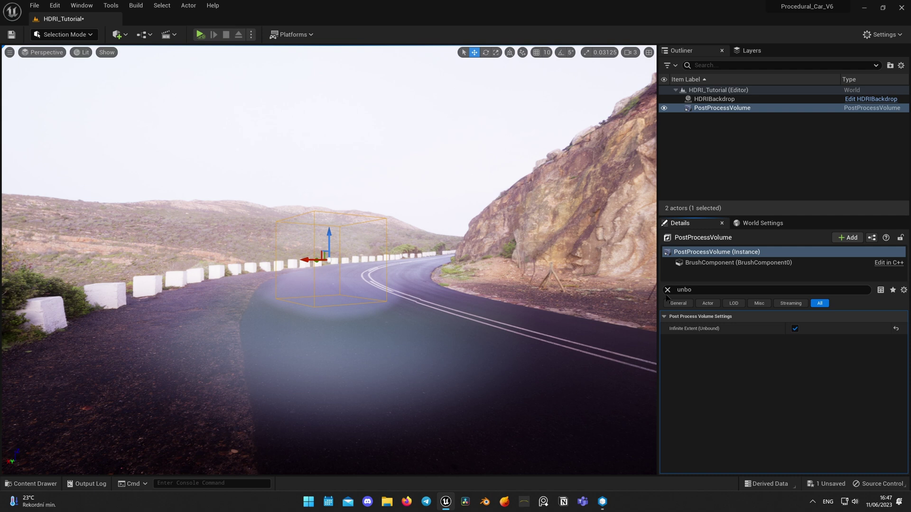
Override the post process volume's exposure with the Manual metering mode and an exposure compensation of 9.5.
click(667, 291)
text(exp)
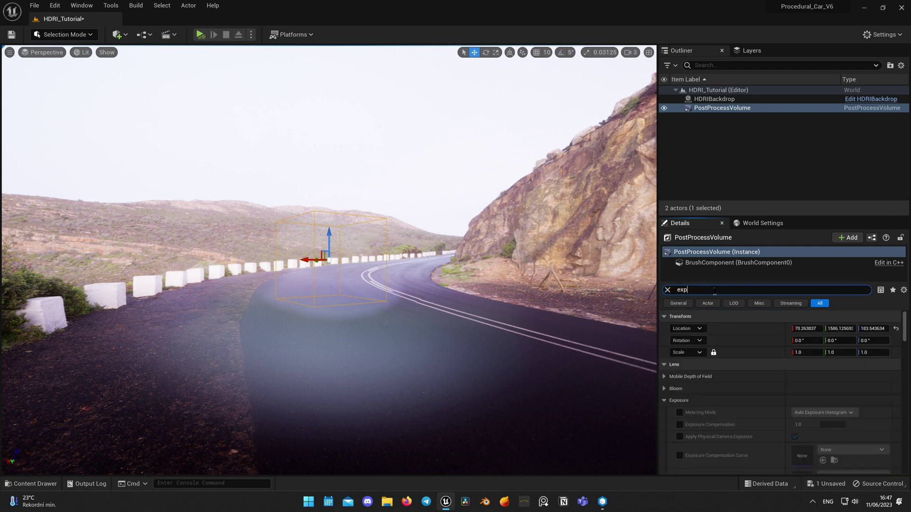
text(o)
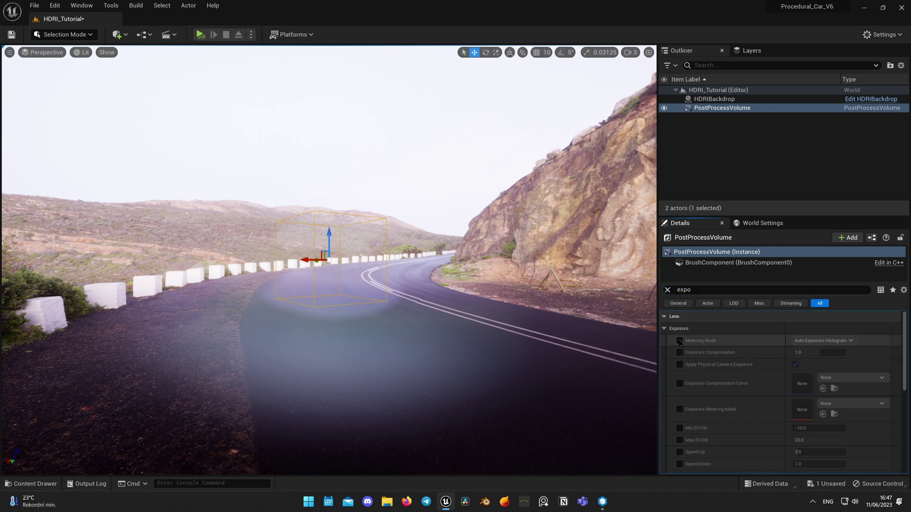
click(822, 352)
text(9.5)
key(Return)
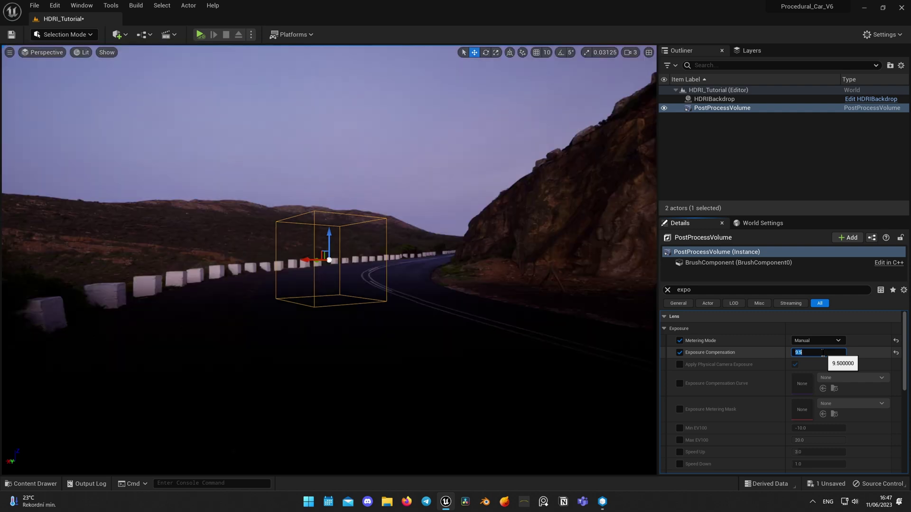
right_drag(496, 242, 472, 251)
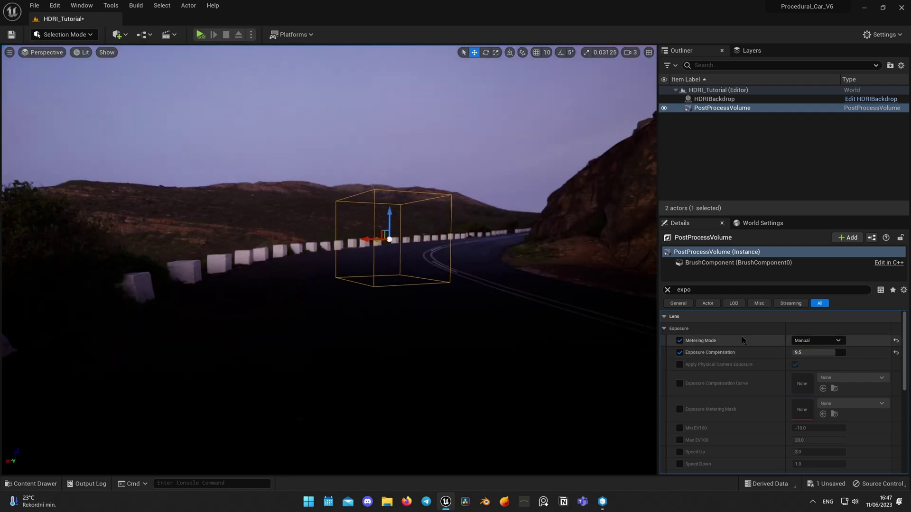
drag(820, 355, 824, 357)
click(845, 352)
text(9.5)
key(Return)
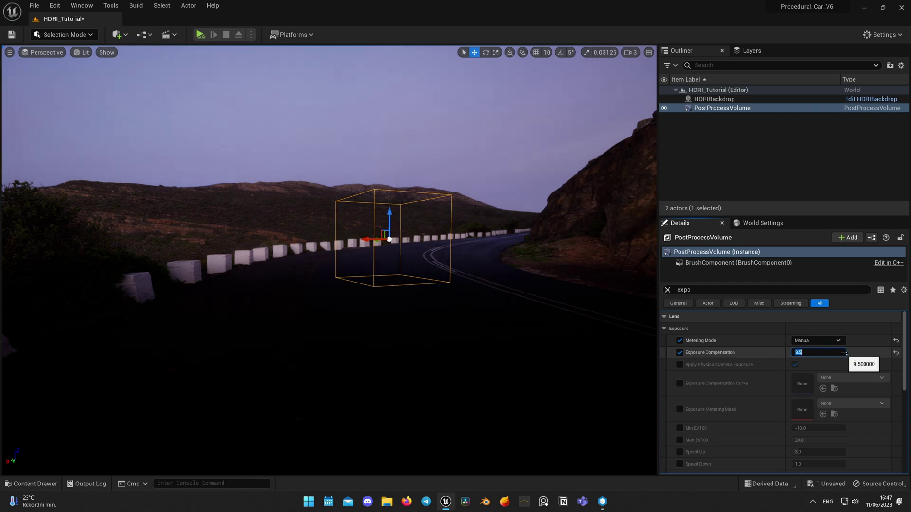
Place the BP_Car_Rig_Volvo car on the road and rotate it so its front faces the viewer.
right_drag(360, 305, 170, 304)
right_drag(498, 223, 418, 228)
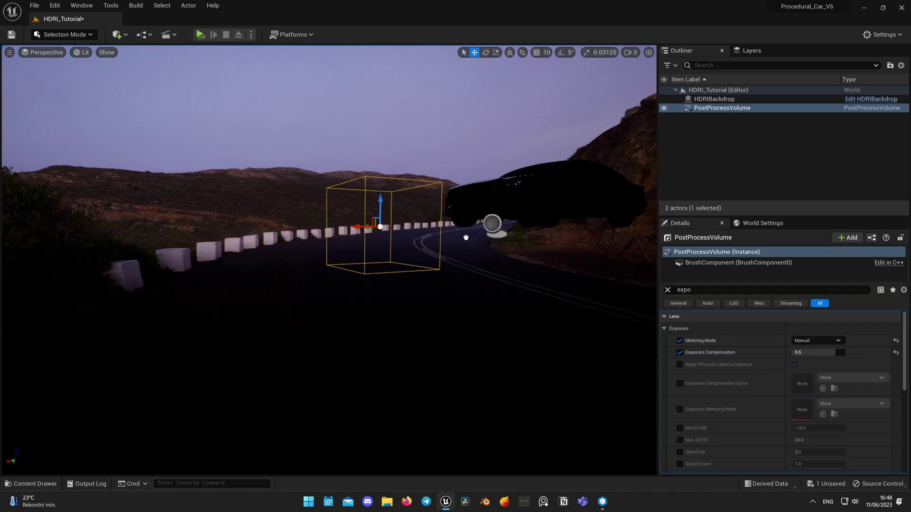
drag(466, 237, 402, 284)
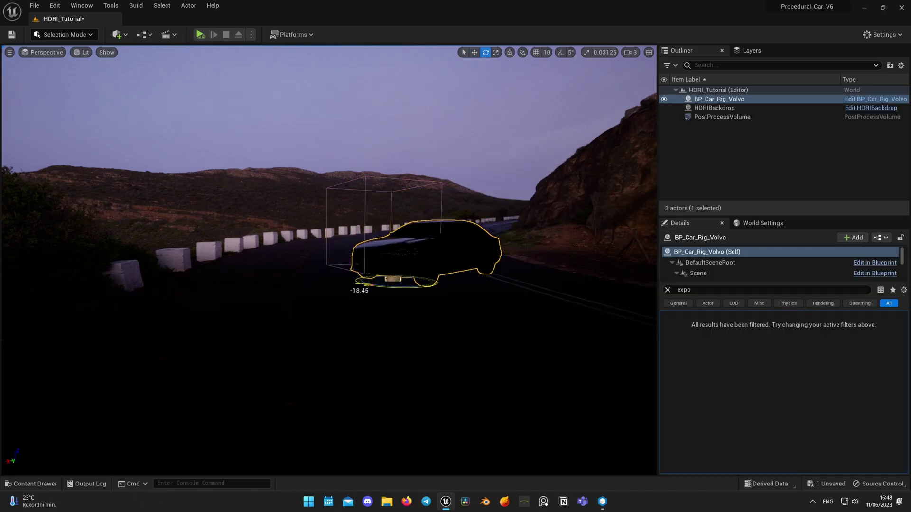
Switch the viewport's view mode to Path Tracing and move the Volvo closer along the road.
click(80, 53)
click(106, 163)
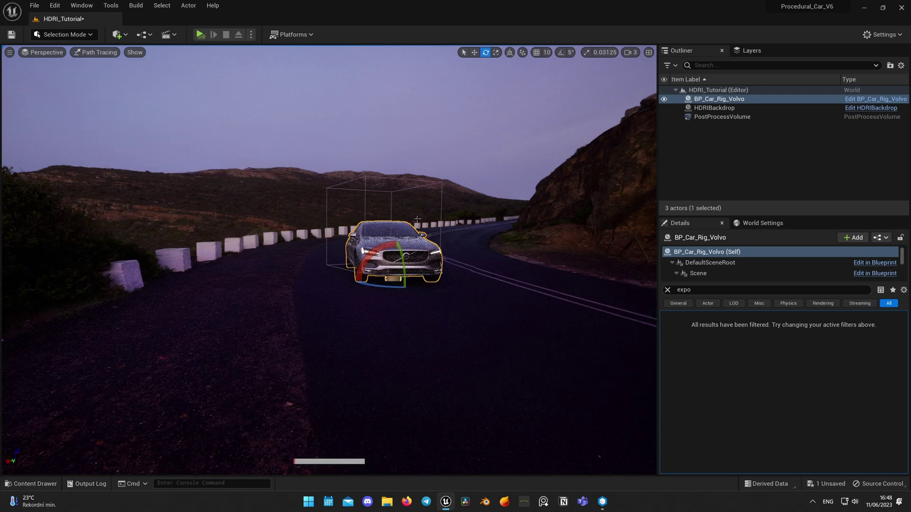
right_drag(318, 178, 350, 156)
key(w)
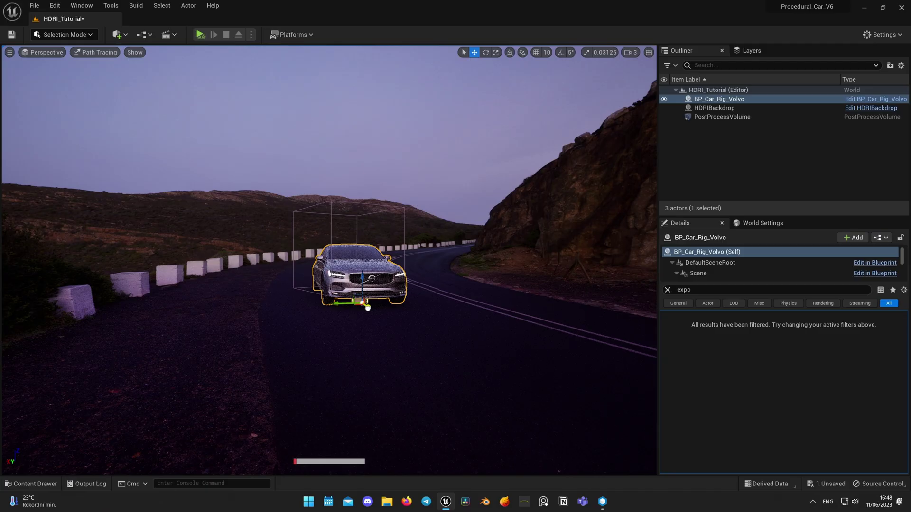
drag(368, 308, 393, 379)
right_drag(394, 379, 436, 372)
key(q)
key(e)
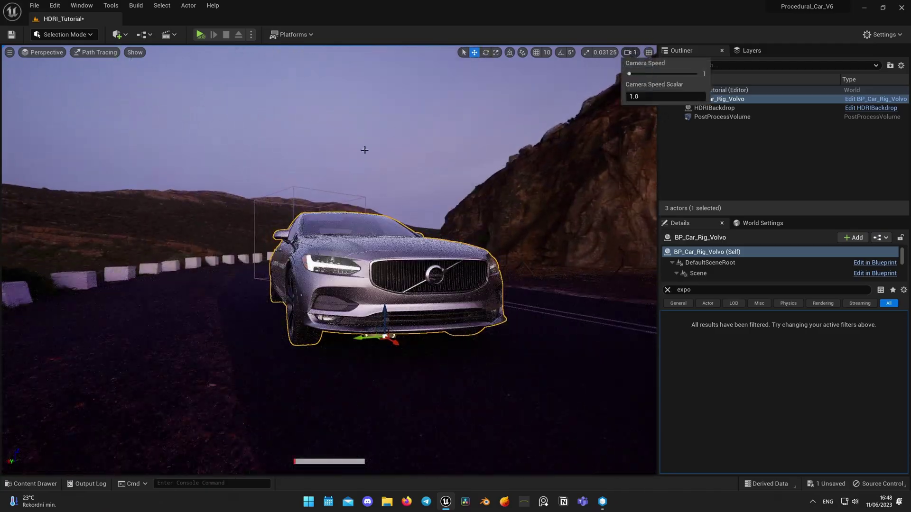
mouse_move(365, 150)
right_down()
mouse_move(407, 147)
mouse_move(388, 157)
mouse_move(427, 158)
mouse_move(332, 158)
mouse_move(490, 152)
right_up()
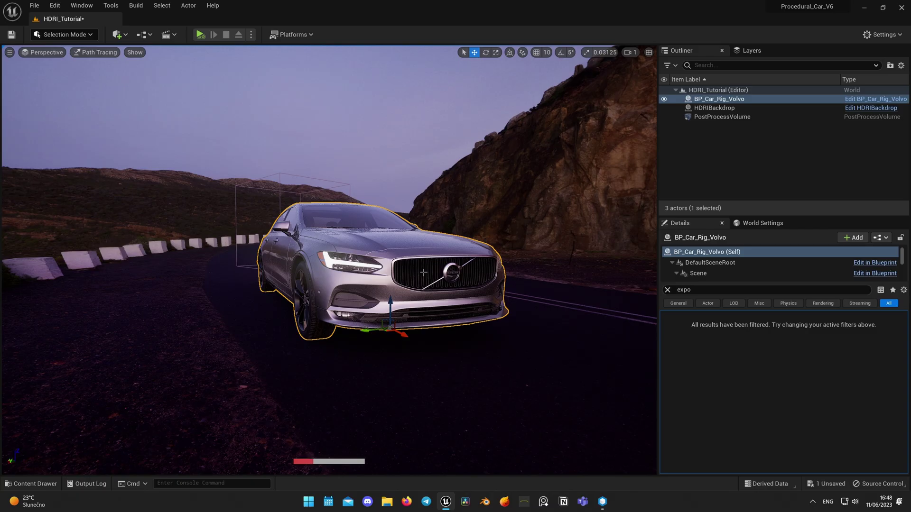
Delete the Volvo car and the HDRI Backdrop from the level.
key(Delete)
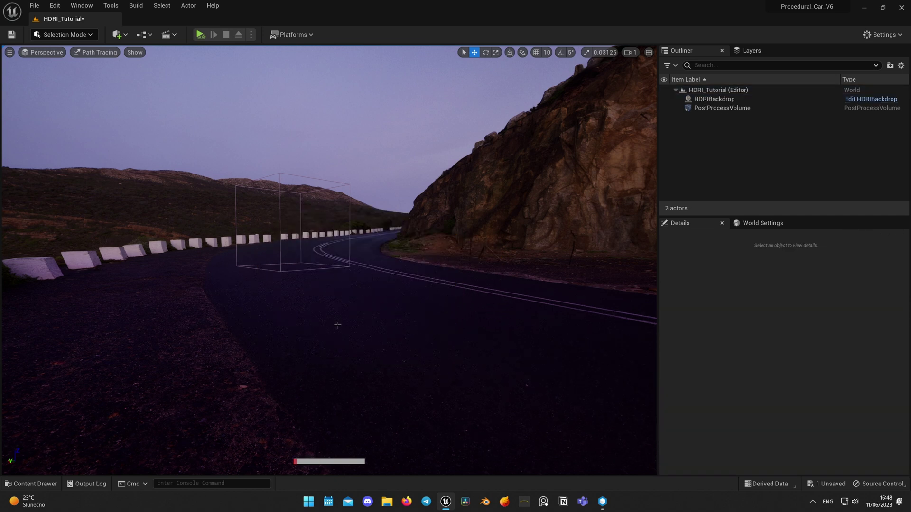
click(338, 325)
key(Delete)
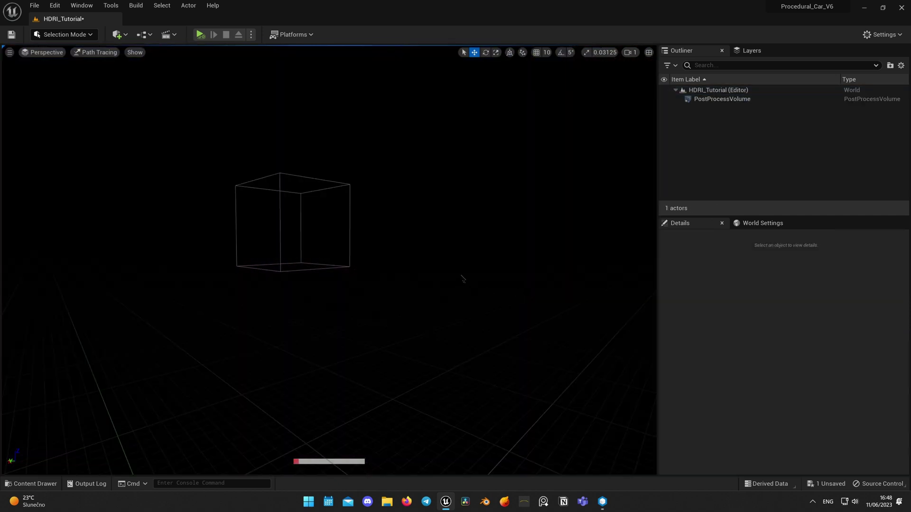
Switch to CGIB Connect, export the purchased CGIB_BCH_055575_HDR_01_11275951 HDRI to Unreal at 4K, and return to the level.
click(602, 501)
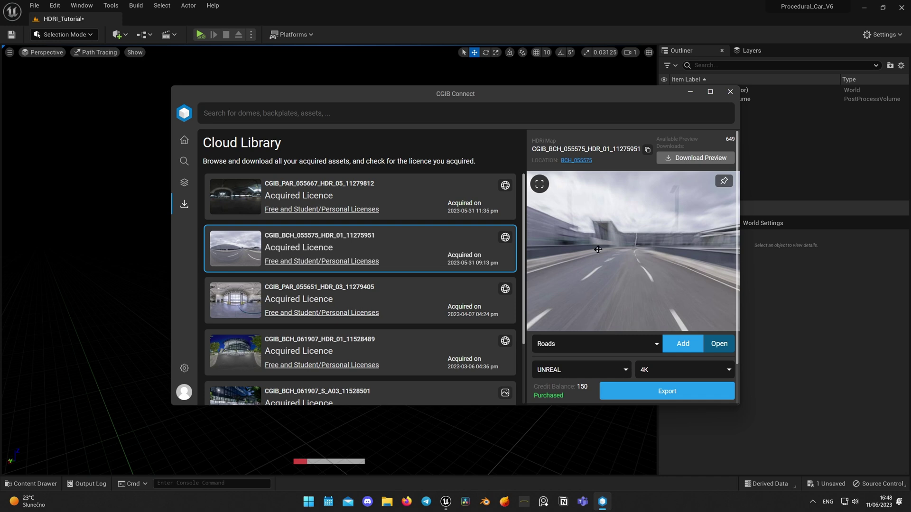
drag(626, 272, 705, 271)
mouse_move(583, 273)
mouse_down()
mouse_move(679, 270)
mouse_move(591, 276)
mouse_move(603, 263)
mouse_move(583, 291)
mouse_up()
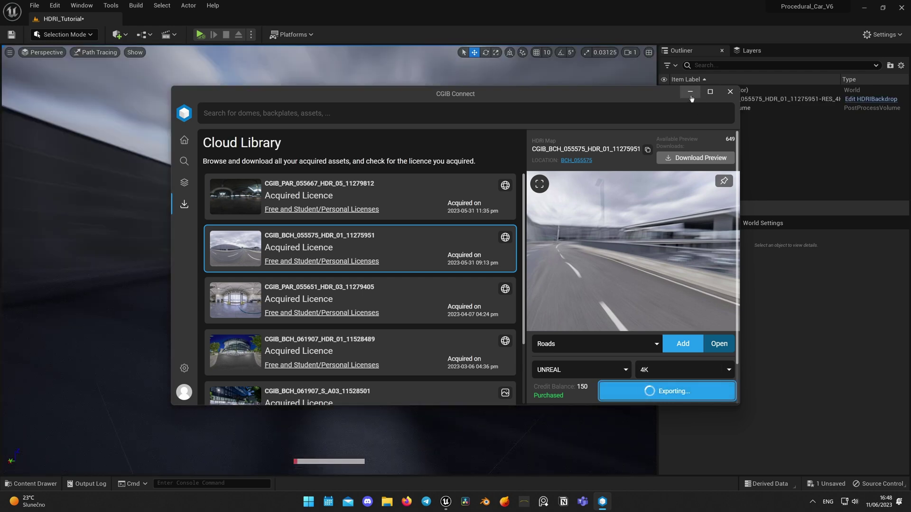
click(690, 92)
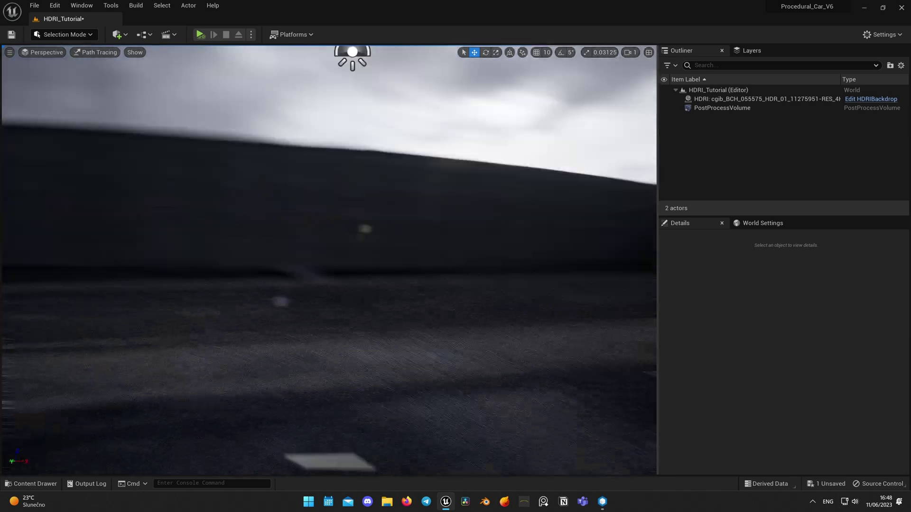
Place the BP_Car_Rig_Supra from the Toyota_Supra folder on the road and orient it along the lane.
right_drag(328, 260, 482, 280)
key(a)
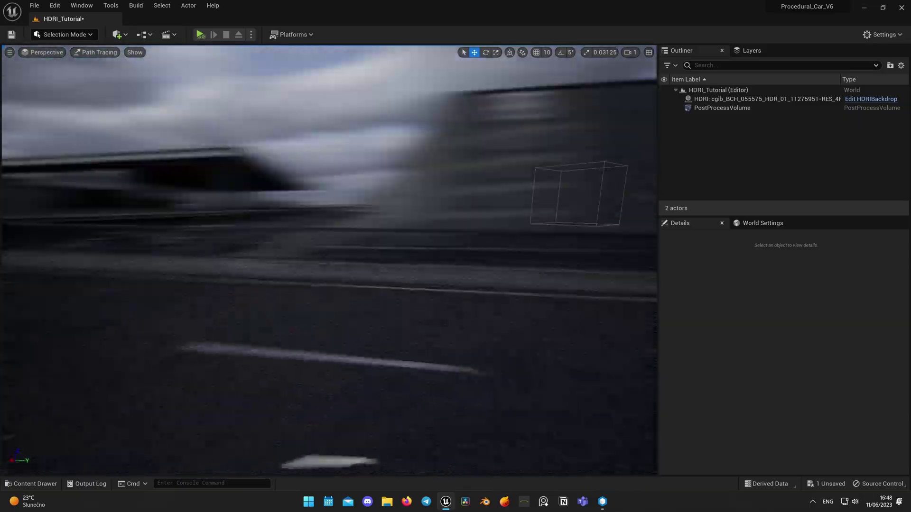
mouse_move(403, 232)
right_down()
mouse_move(650, 232)
mouse_move(576, 232)
right_up()
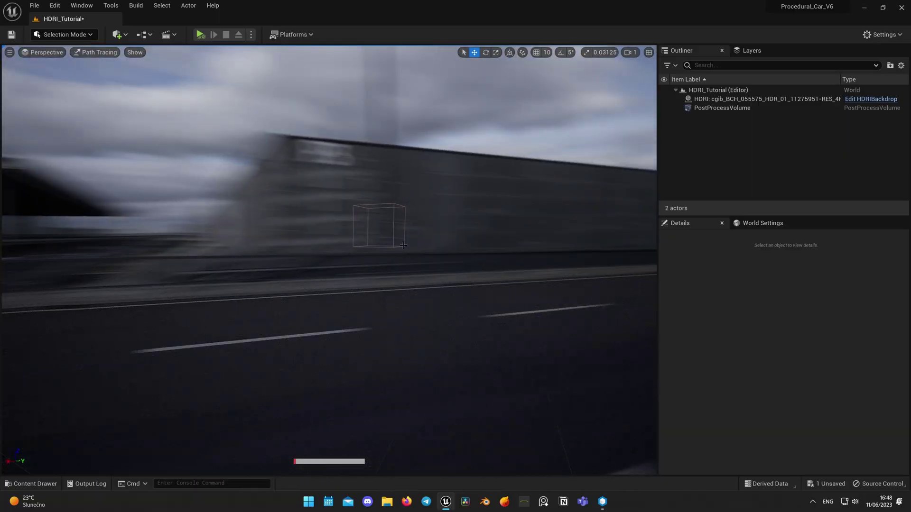
right_drag(404, 245, 357, 245)
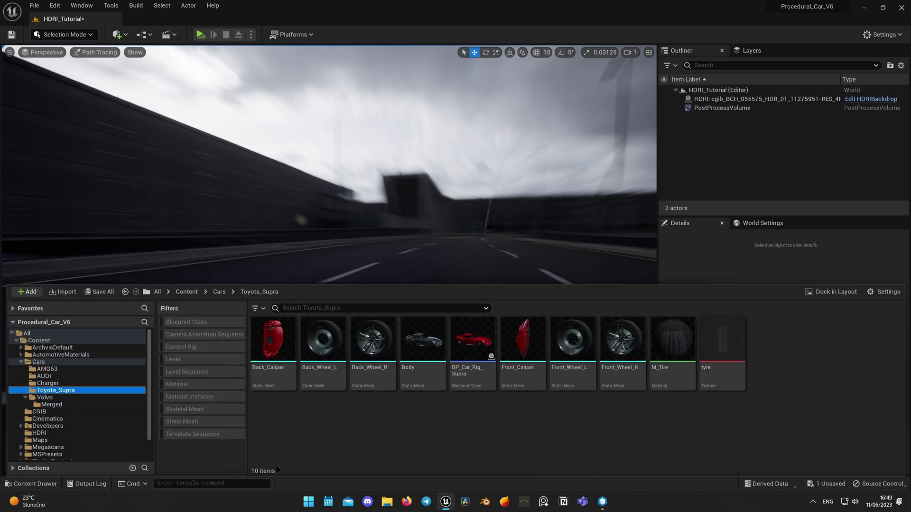
drag(476, 370, 583, 278)
key(e)
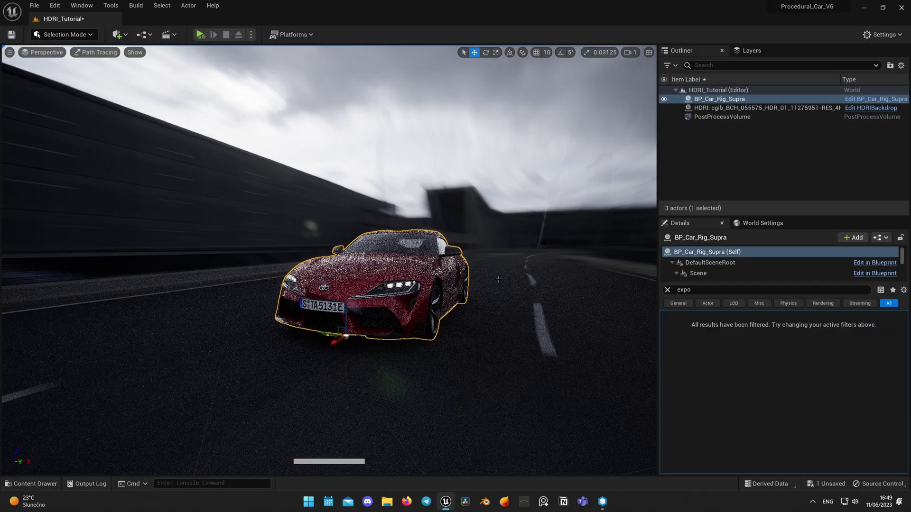
alt+drag(498, 279, 532, 275)
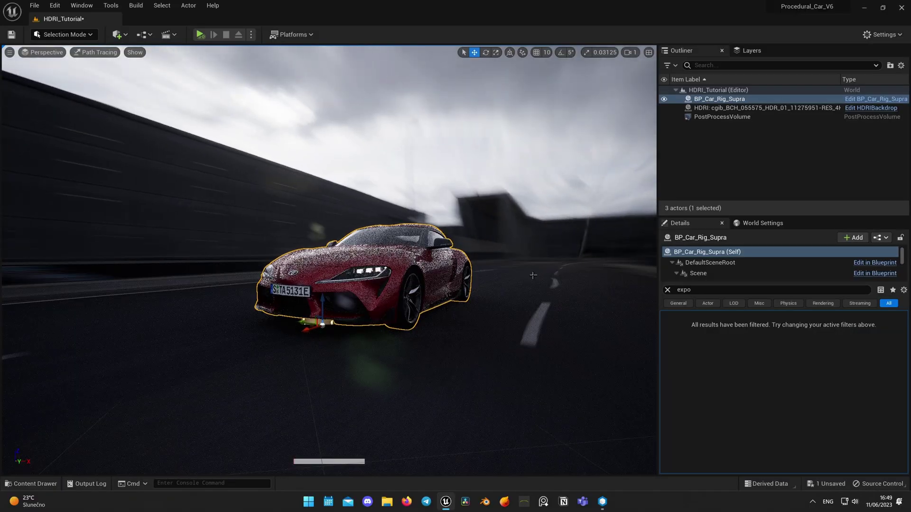
Set the post process volume's bloom method to Convolution and enable the bloom intensity override.
click(716, 118)
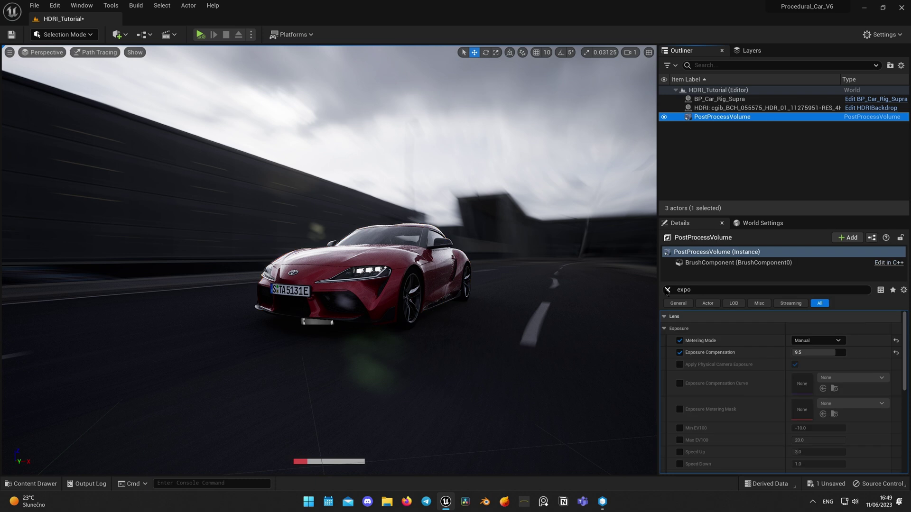
click(668, 289)
scroll(742, 411, down, 1)
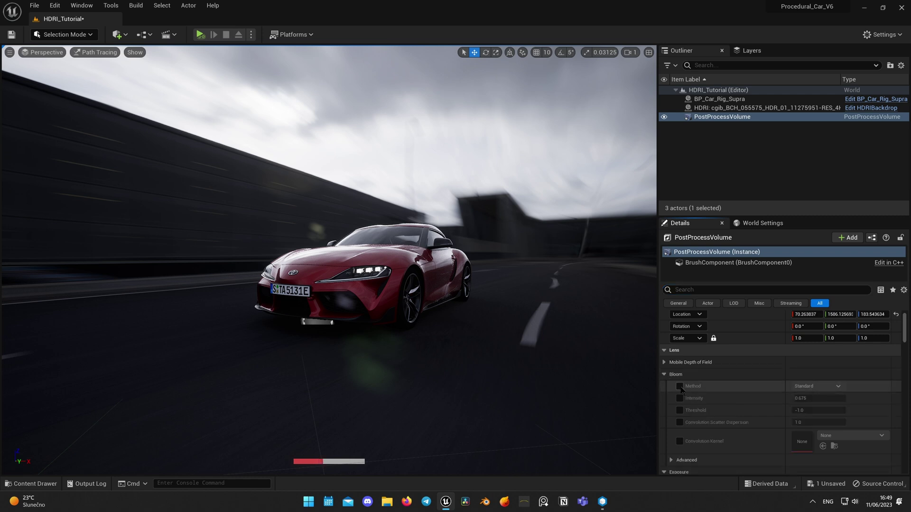
click(812, 403)
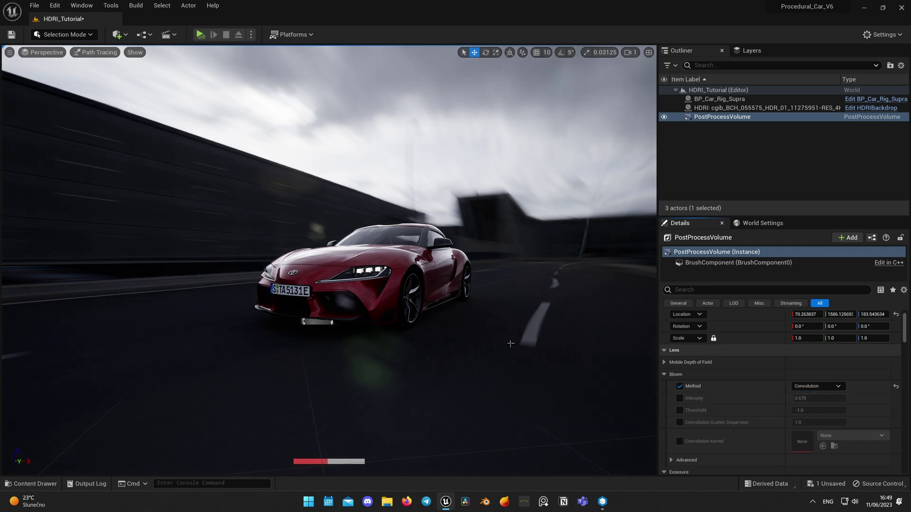
mouse_move(514, 320)
right_down()
mouse_move(529, 324)
mouse_move(546, 360)
mouse_move(536, 365)
right_up()
key(w)
drag(496, 275, 493, 270)
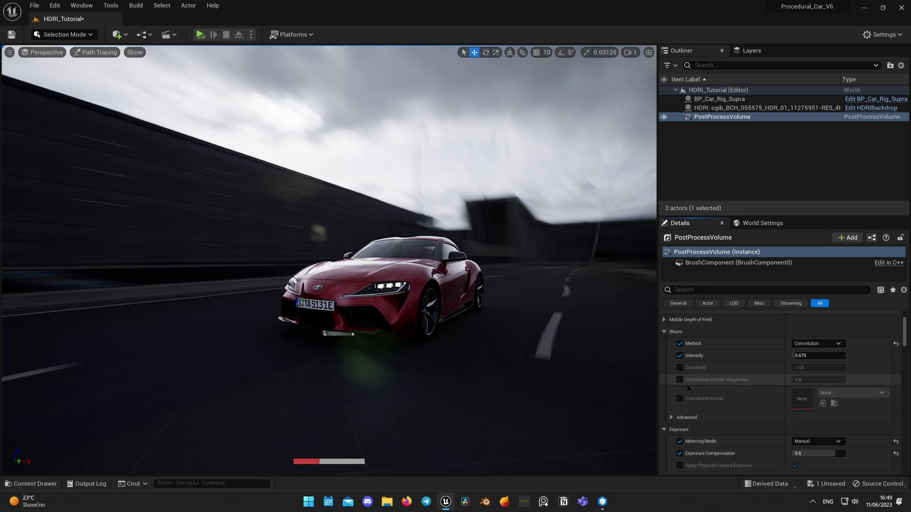
Set the post process volume's lens flare intensity to 0.1 and its bokeh shape to the DefaultBokeh texture.
scroll(689, 389, down, 10)
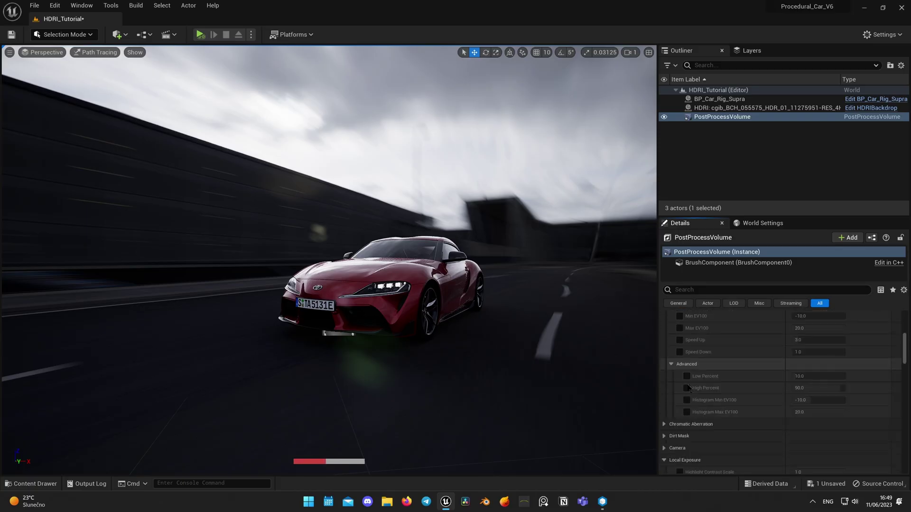
scroll(689, 388, down, 5)
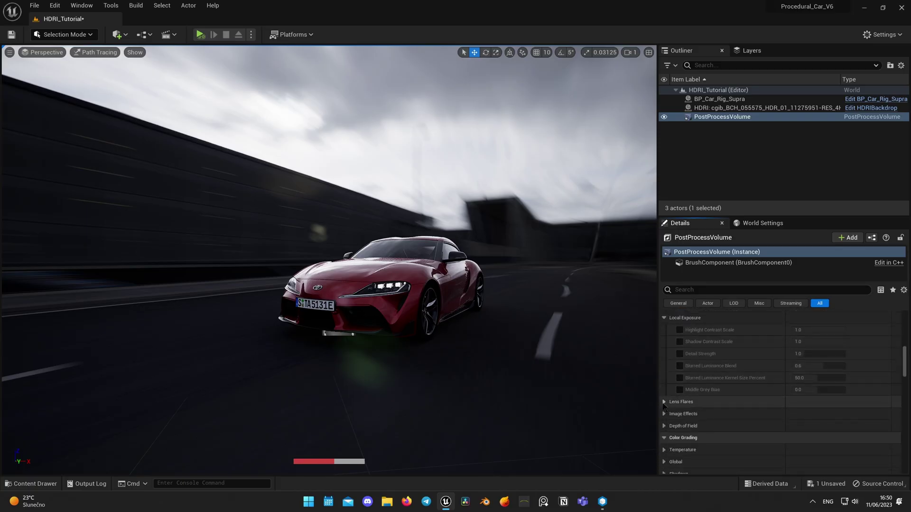
scroll(679, 411, down, 2)
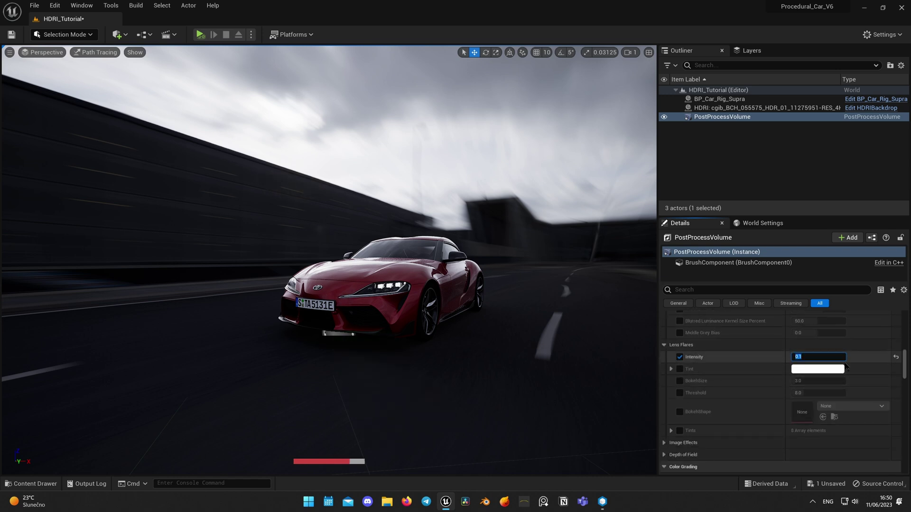
key(Return)
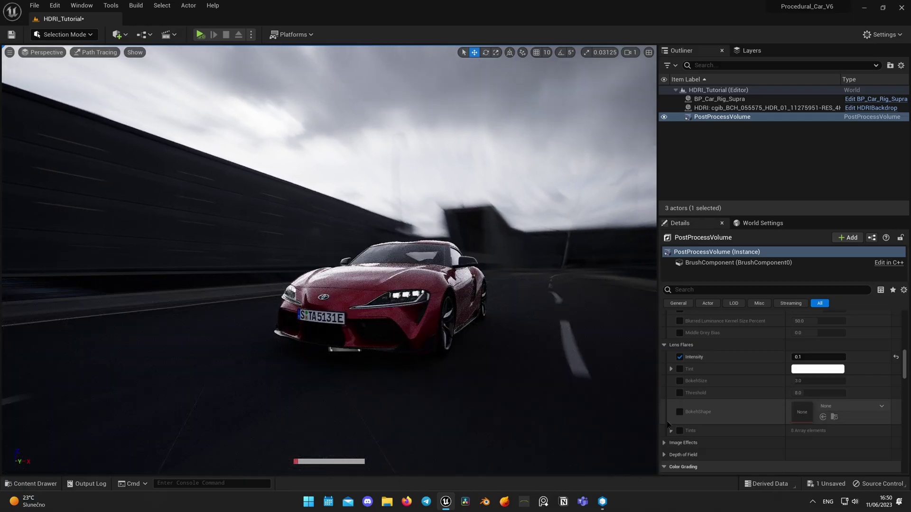
click(847, 408)
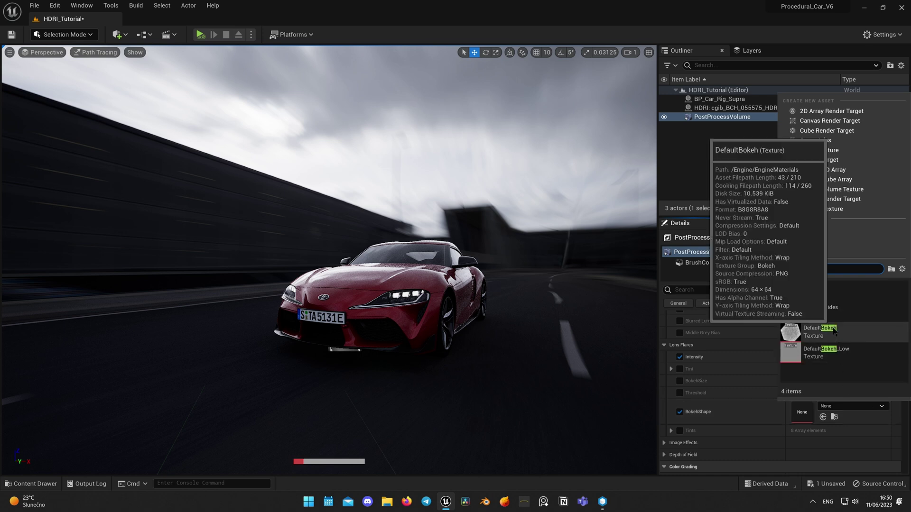
click(834, 332)
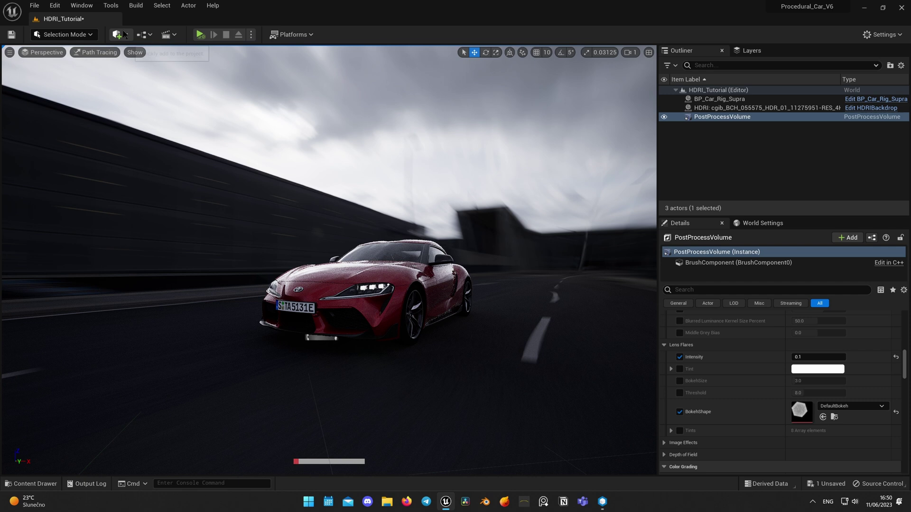
Add a Cine Camera Actor to the level and view the scene through it.
click(124, 34)
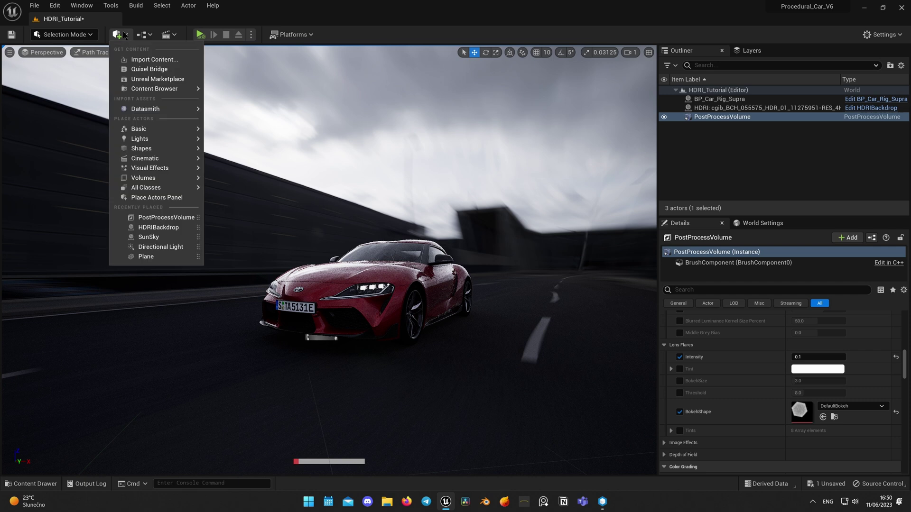
mouse_move(167, 163)
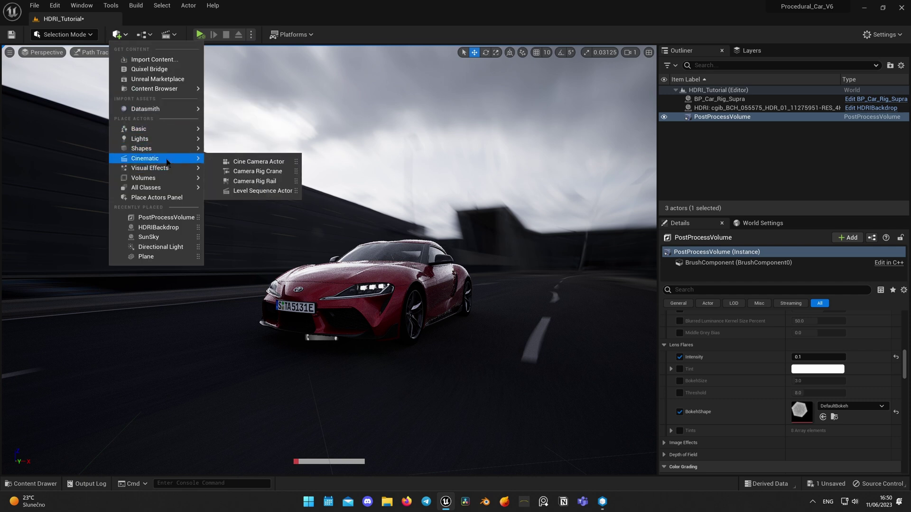
click(248, 162)
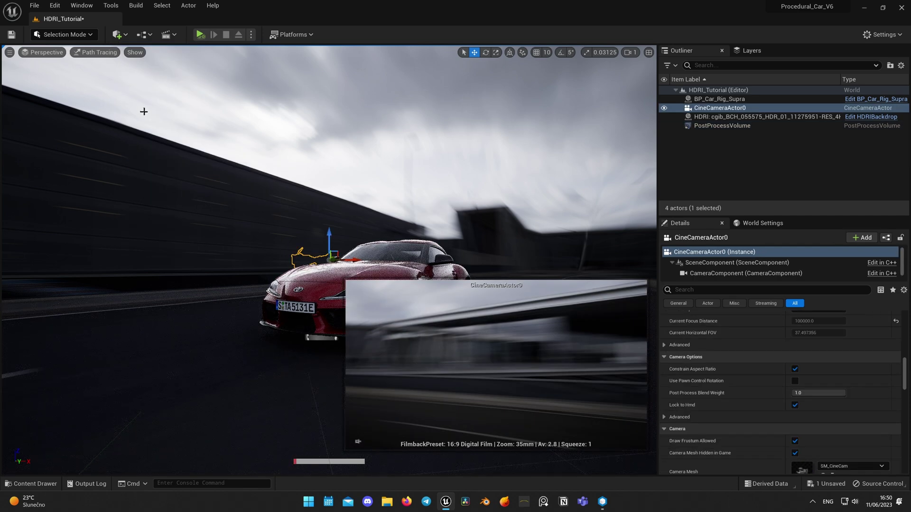
click(46, 52)
click(41, 158)
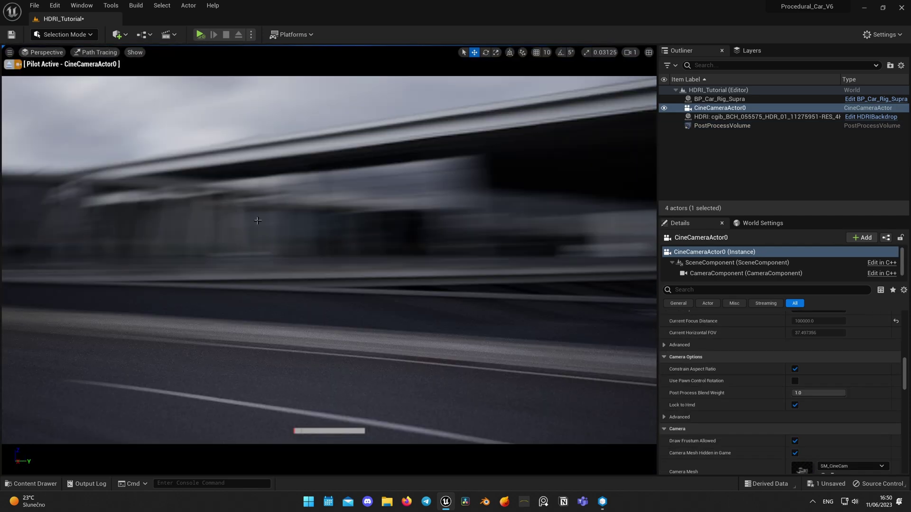
Pilot CineCameraActor0 to frame the Supra in a low rear three-quarter view on the road.
mouse_move(329, 260)
right_down()
mouse_move(418, 251)
mouse_move(328, 260)
right_up()
click(11, 65)
right_drag(472, 240, 427, 240)
click(473, 240)
click(43, 52)
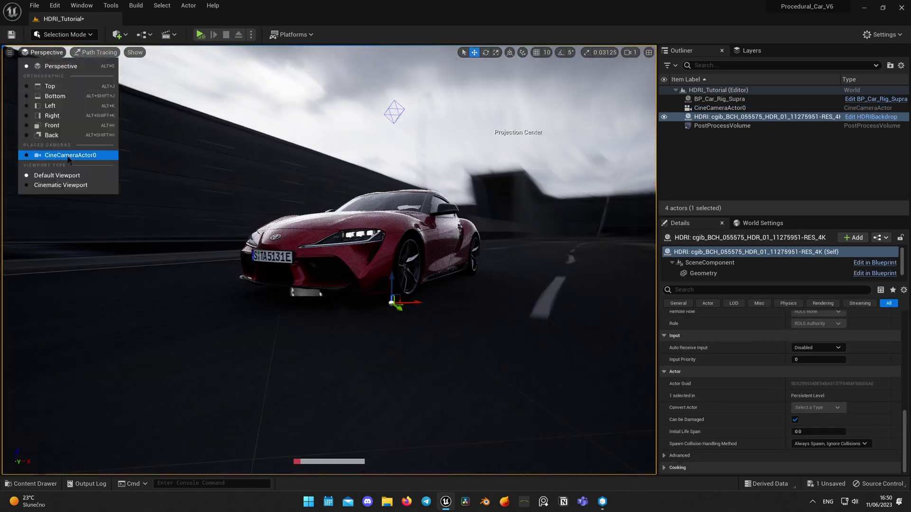
click(52, 152)
click(491, 327)
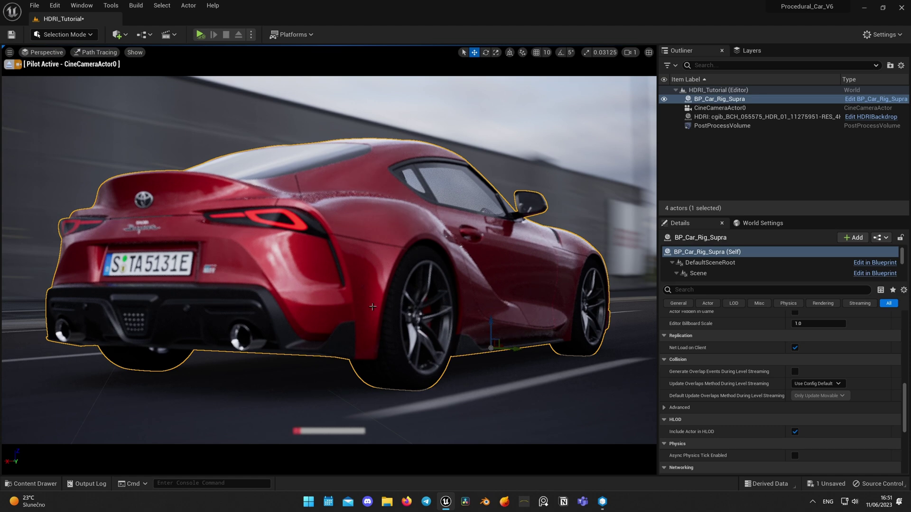
right_drag(373, 306, 339, 304)
Set CineCameraActor0's current focal length to 16.
click(719, 107)
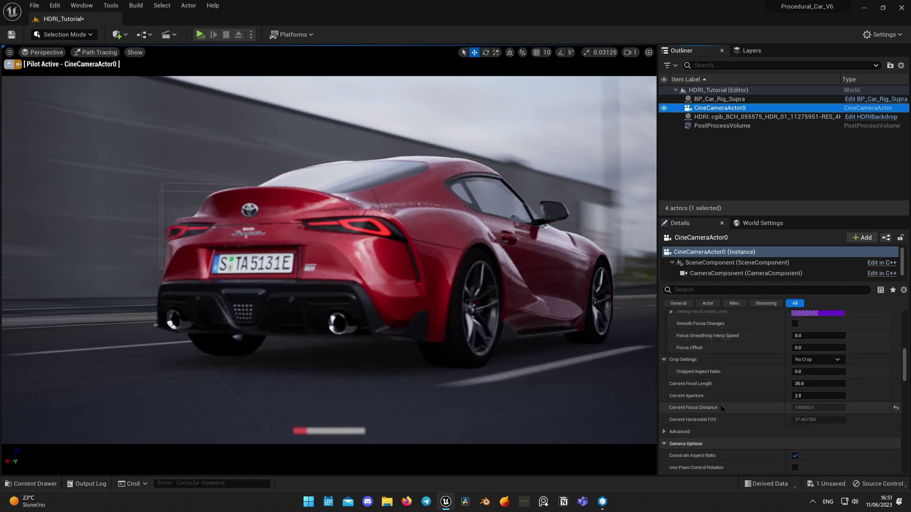
click(819, 383)
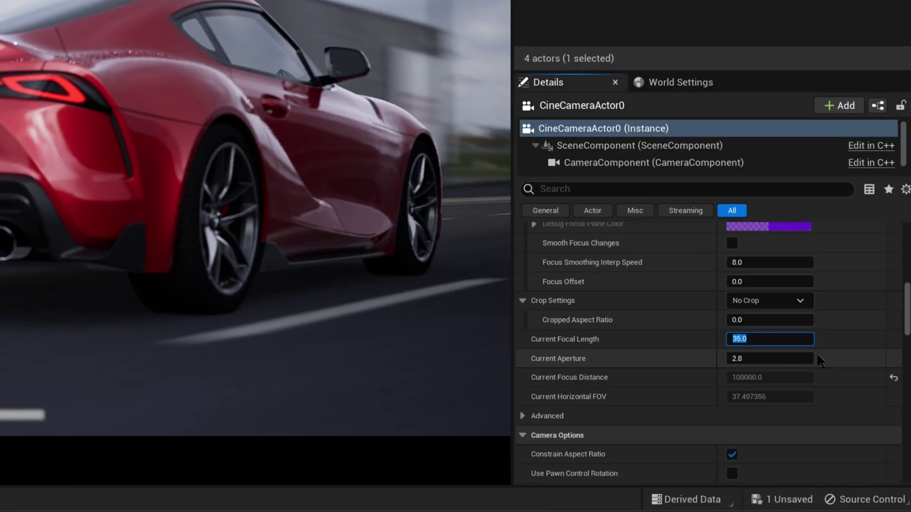
text(16)
key(Return)
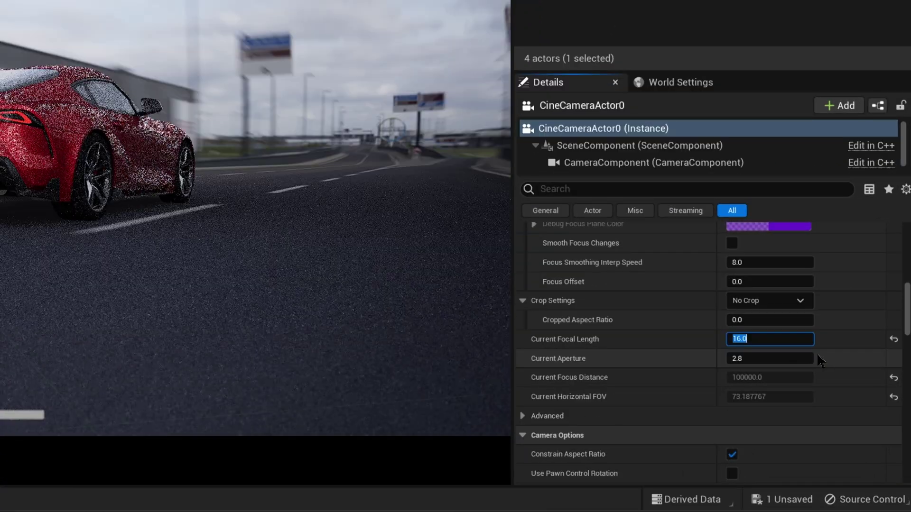
Move the piloted camera closer to the Supra and set its current aperture to 1.2.
key(w)
right_drag(242, 227, 223, 225)
key(q)
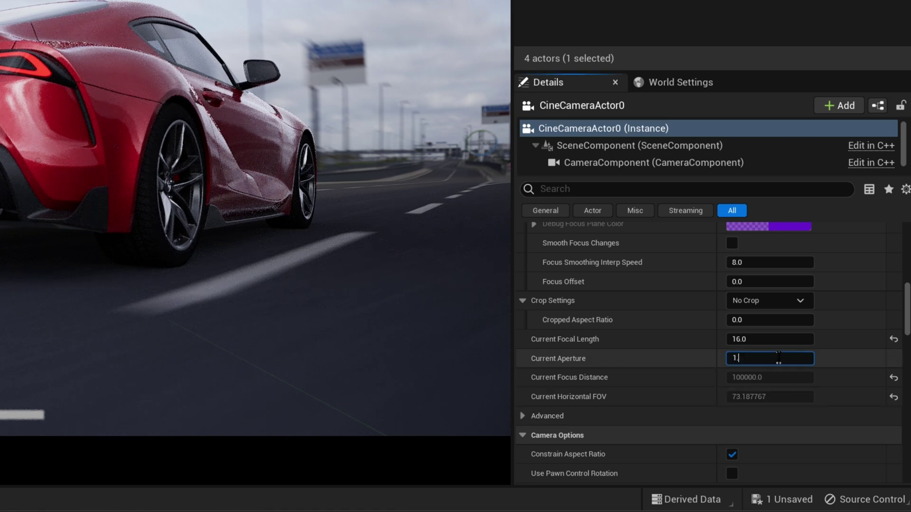
key(Return)
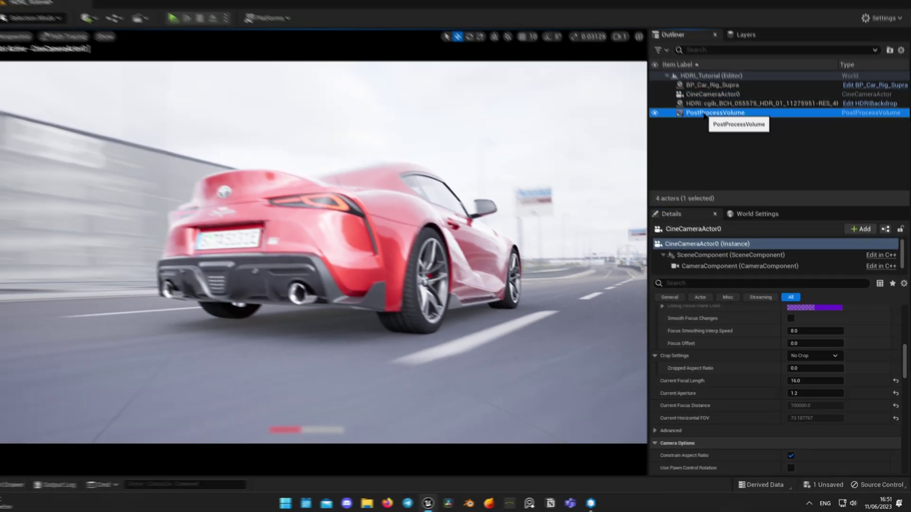
Set the post process volume's exposure compensation to 7.
click(722, 125)
scroll(784, 405, up, 10)
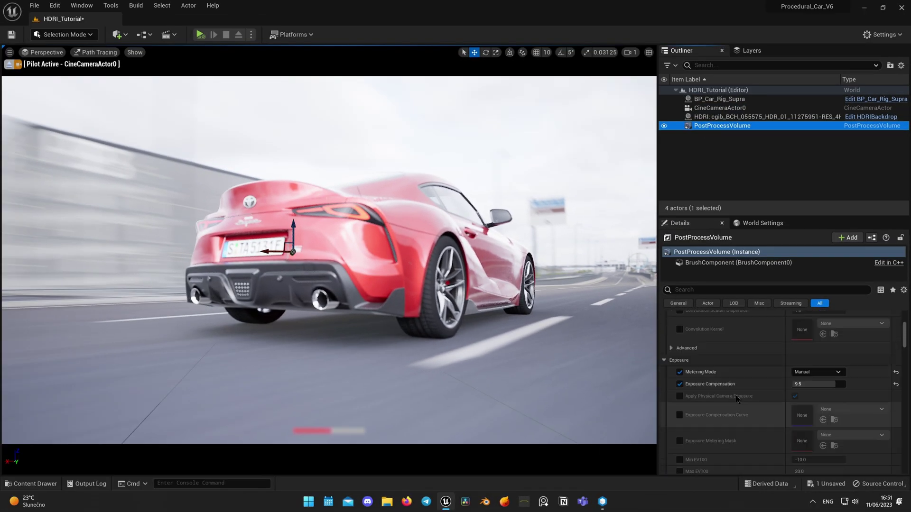
drag(826, 384, 805, 384)
click(831, 387)
text(7)
key(Return)
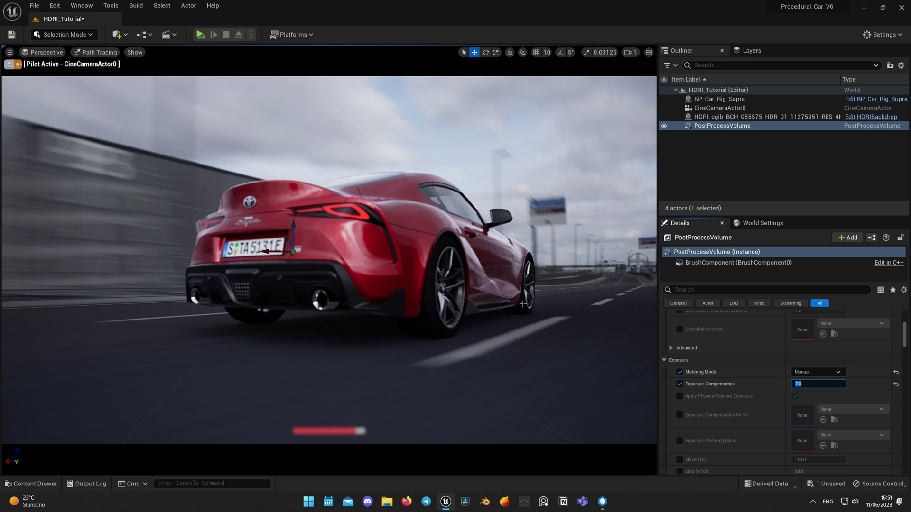
Bring up CineCameraActor0's filmback and lens settings.
click(720, 107)
scroll(746, 419, up, 3)
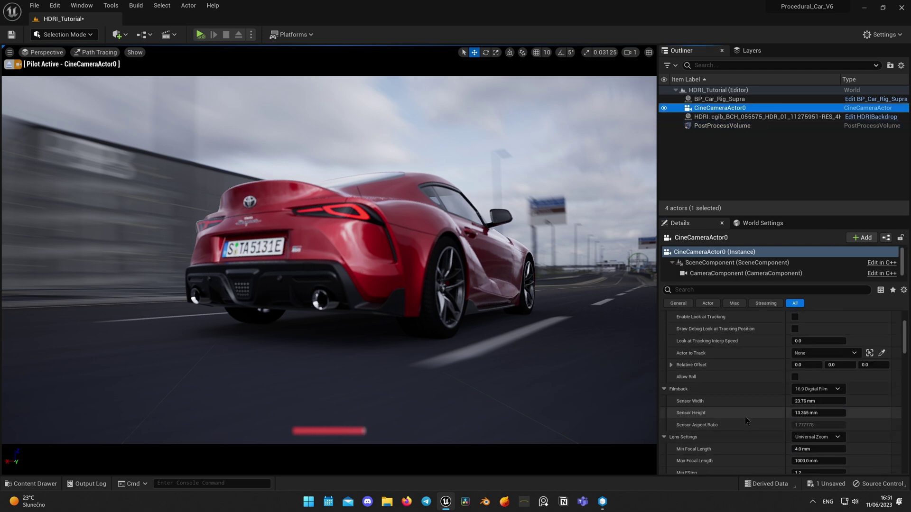
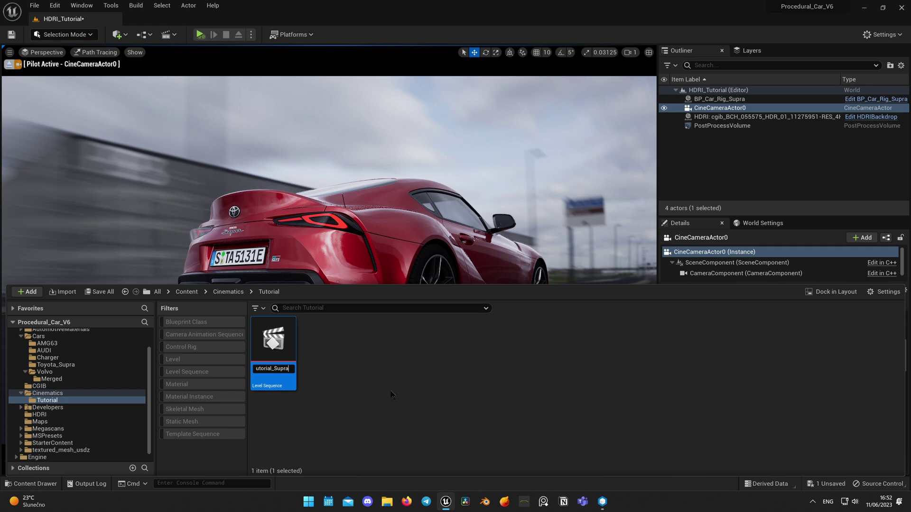
Open the Tutorial_Supra level sequence and add CineCameraActor0 to it as an actor track.
double_click(274, 341)
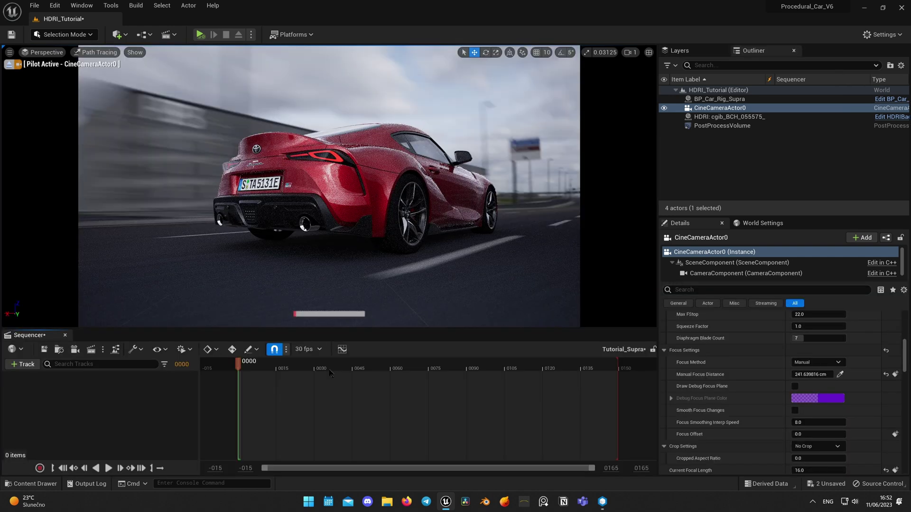
click(704, 108)
click(22, 364)
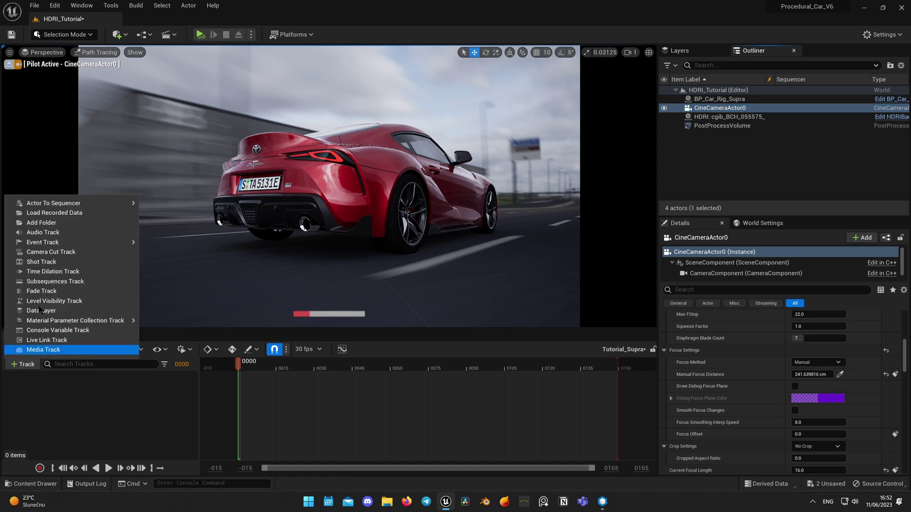
mouse_move(84, 204)
click(185, 207)
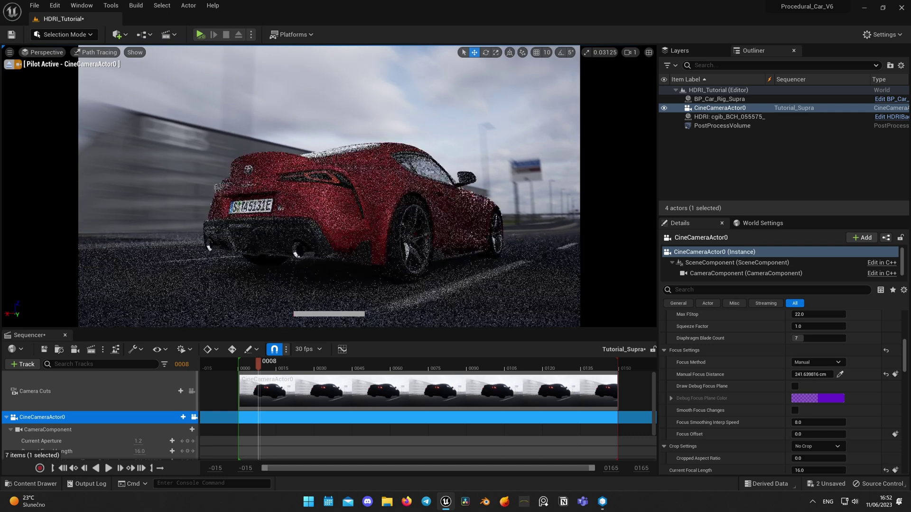
Look at the cine camera from outside in Unlit mode and return to the path-traced camera view.
click(95, 52)
click(107, 87)
key(e)
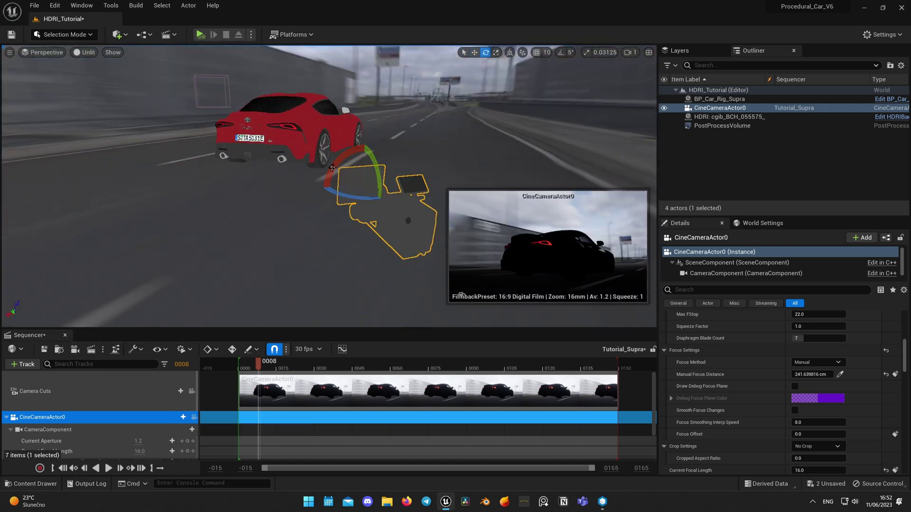
click(191, 391)
click(88, 406)
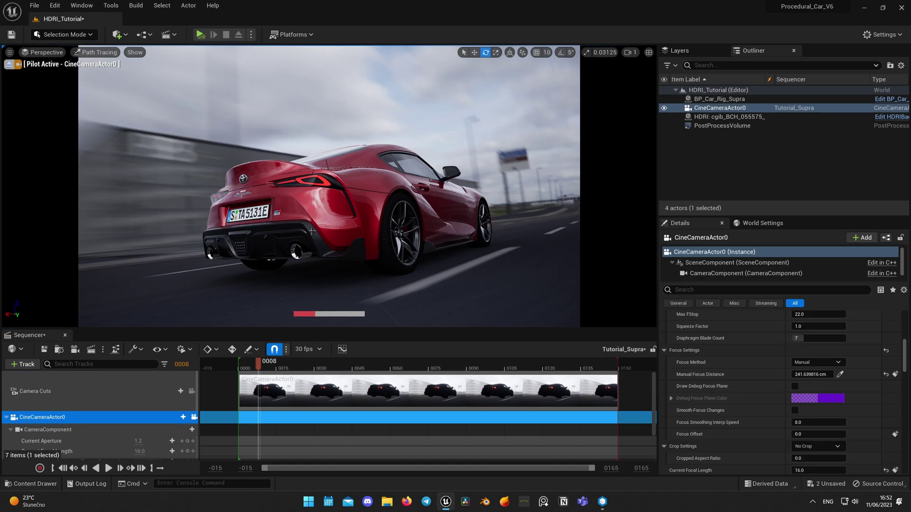
Add the BP_Car_Rig_Supra actor to the Tutorial_Supra sequence.
click(312, 253)
click(25, 365)
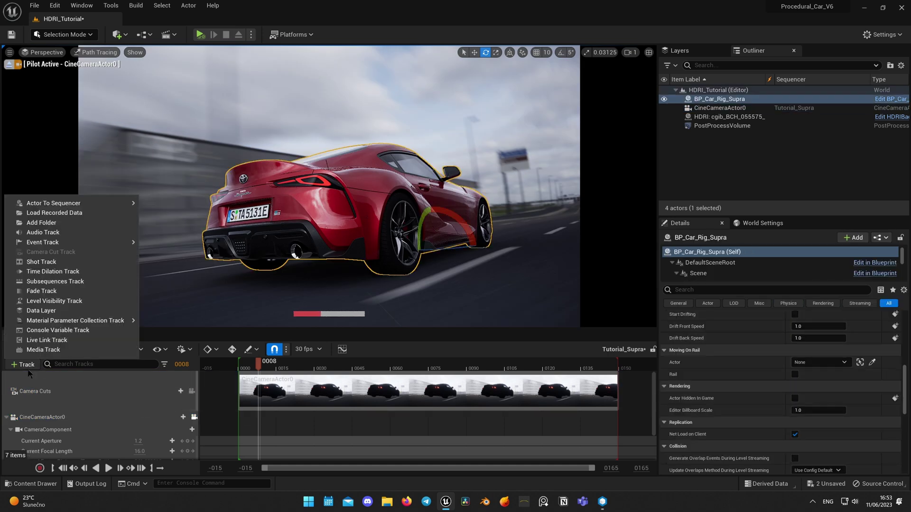
mouse_move(121, 203)
click(223, 203)
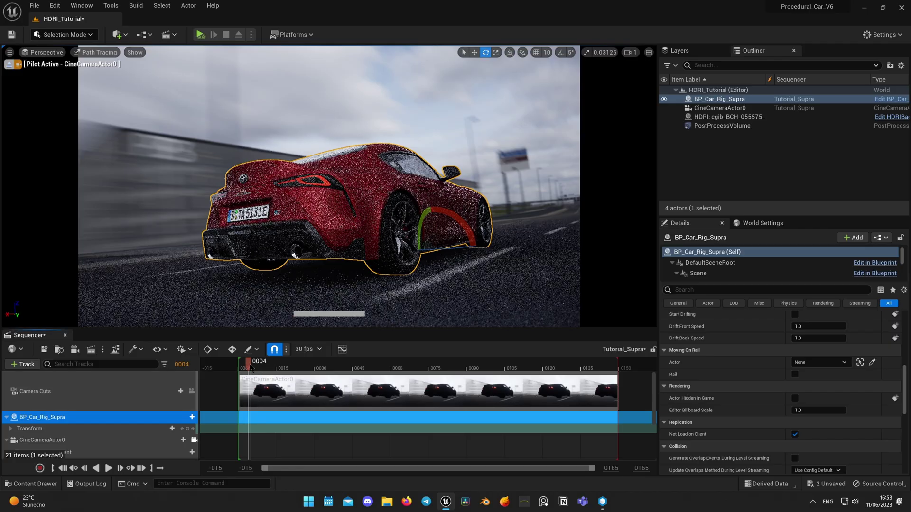
At frame 0, key the Supra's transform and move the car backward along the lane toward the camera.
drag(251, 369, 245, 369)
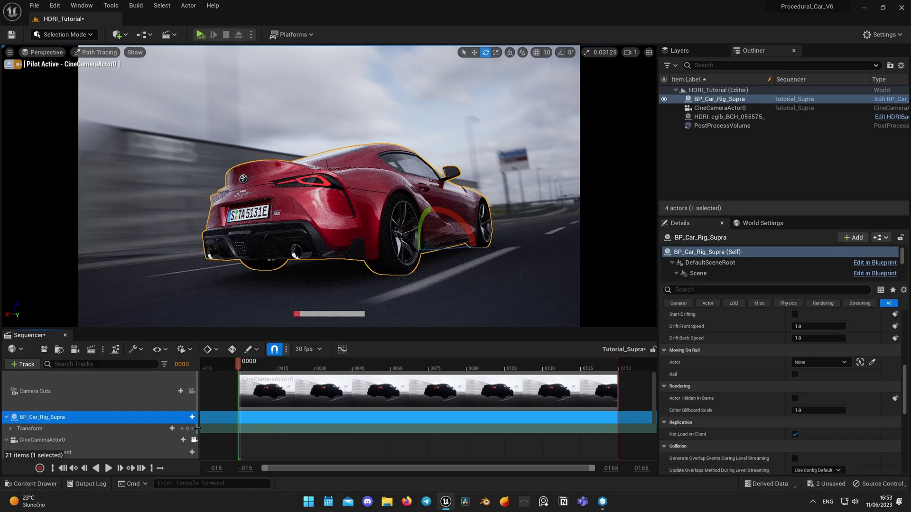
click(11, 428)
scroll(71, 432, down, 2)
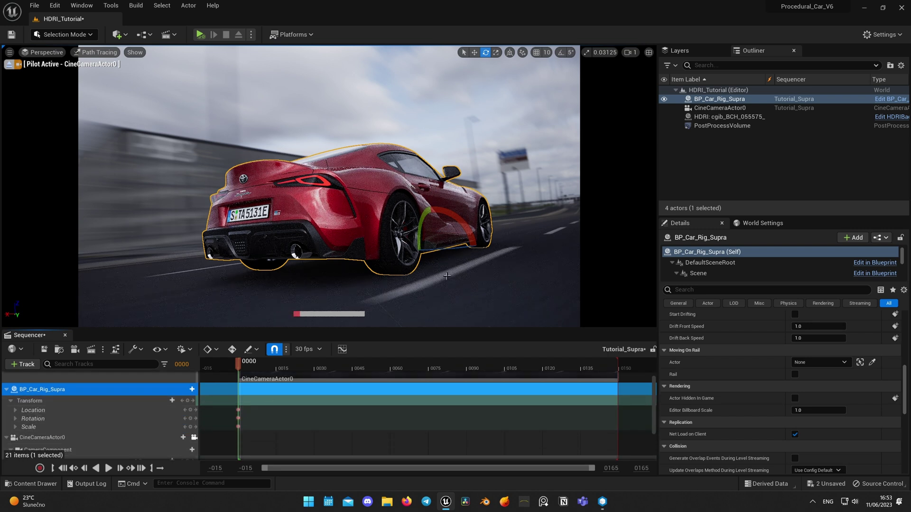
drag(450, 245, 443, 245)
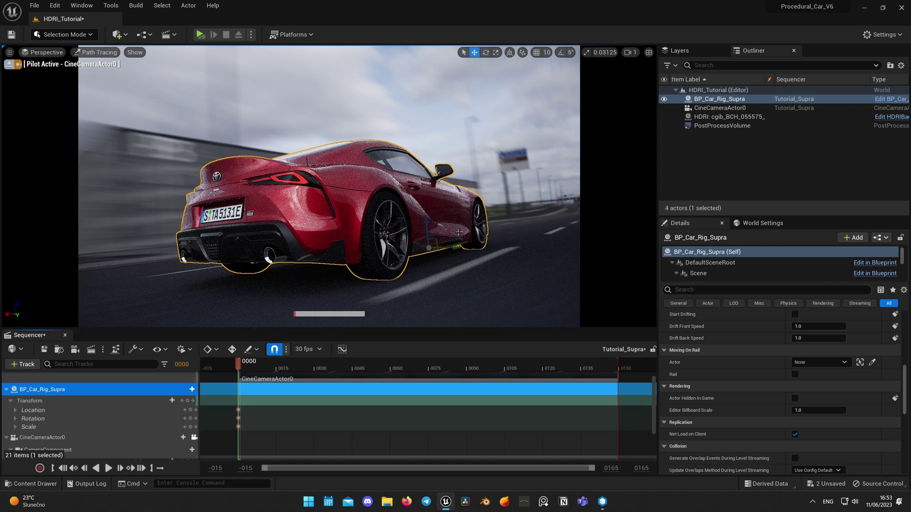
At frame 13, move the Supra forward along the lane and key its transform.
drag(245, 373, 272, 373)
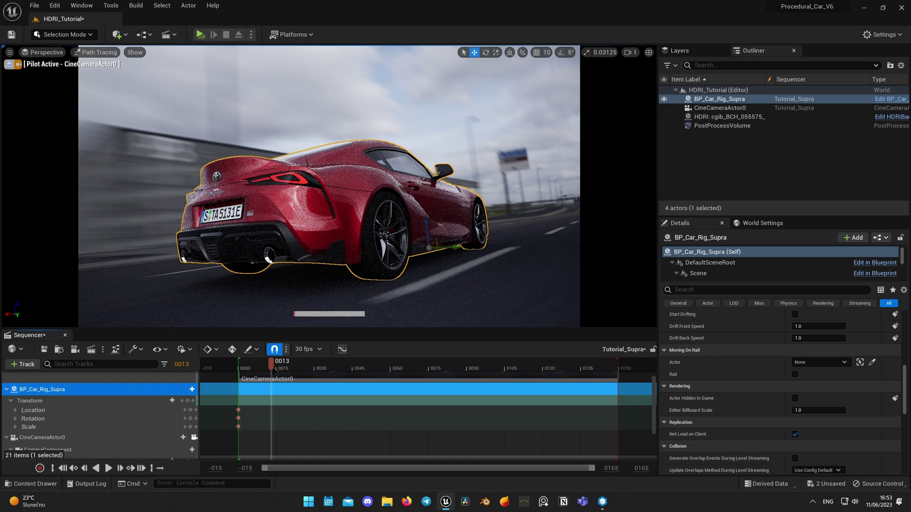
drag(441, 245, 453, 240)
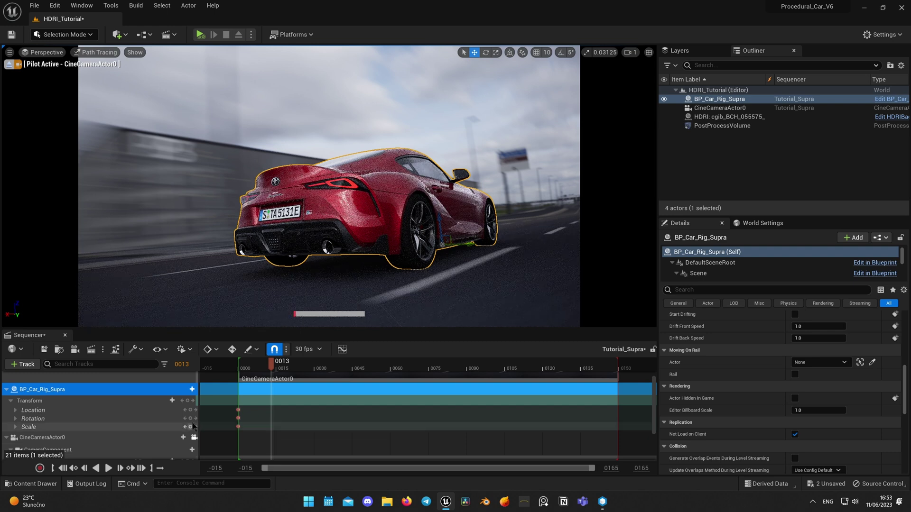
click(188, 401)
Set the interpolation of all the Supra's transform keys at frames 0 and 13 to Linear.
drag(298, 435, 233, 403)
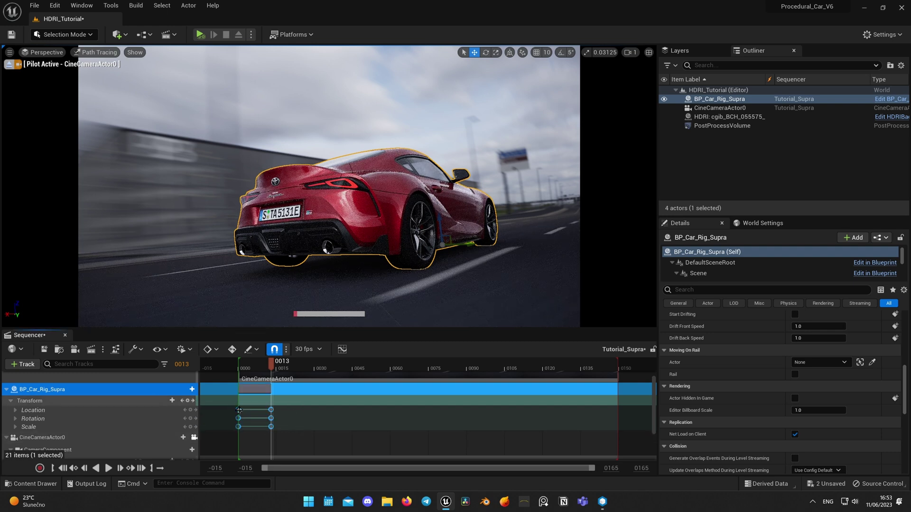
right_click(238, 411)
click(278, 337)
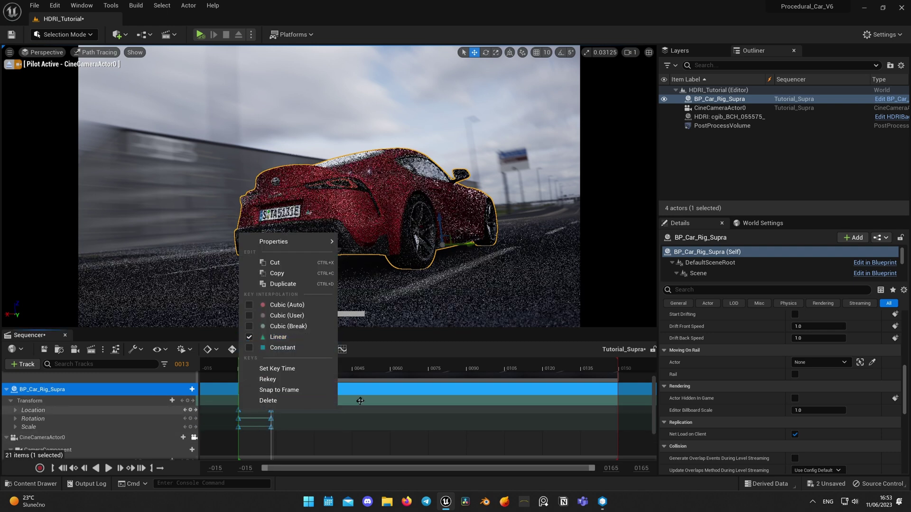
Return to the start of the sequence and play back the Supra's drive animation to check its motion.
click(392, 352)
drag(271, 368, 250, 367)
key(space)
mouse_move(260, 368)
mouse_down()
mouse_move(241, 368)
mouse_move(250, 368)
mouse_up()
key(space)
key(space)
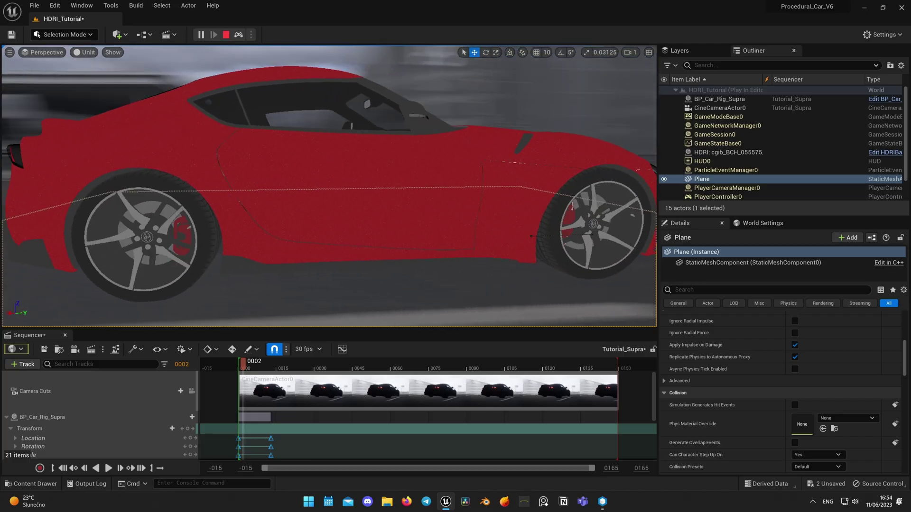
Examine the simulated Supra from its side and front against the HDRI backdrop.
right_drag(355, 54, 152, 54)
click(355, 54)
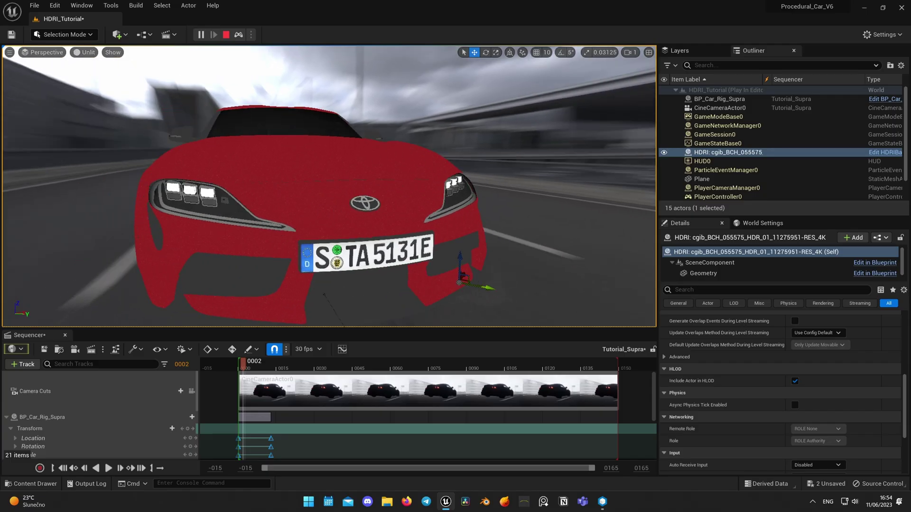
alt+drag(329, 187, 536, 186)
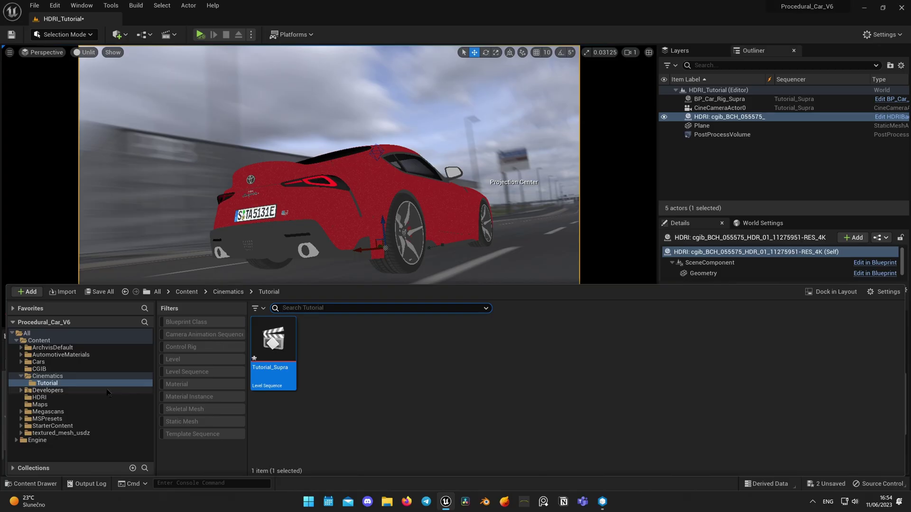
Create a Blueprint class named Camera_Drive in the Tutorial folder, with DefaultCameraShakeBase as its parent class.
right_click(355, 363)
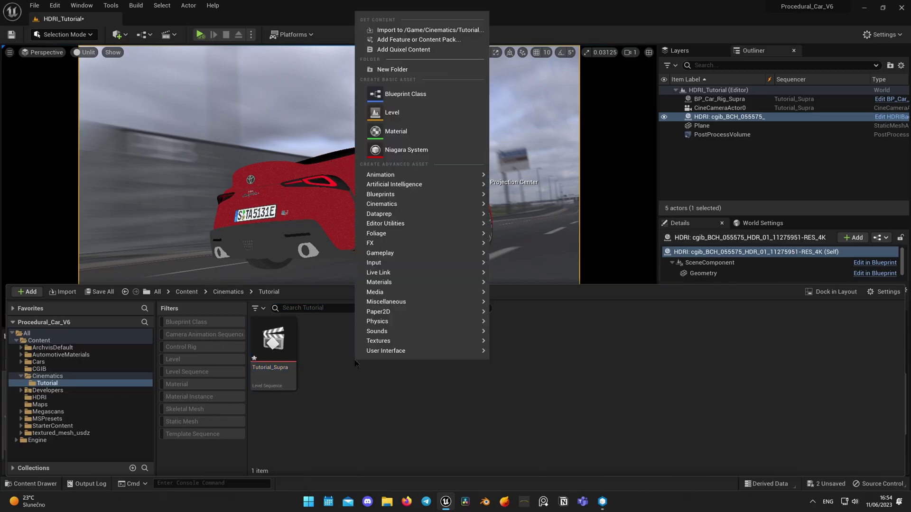
click(410, 97)
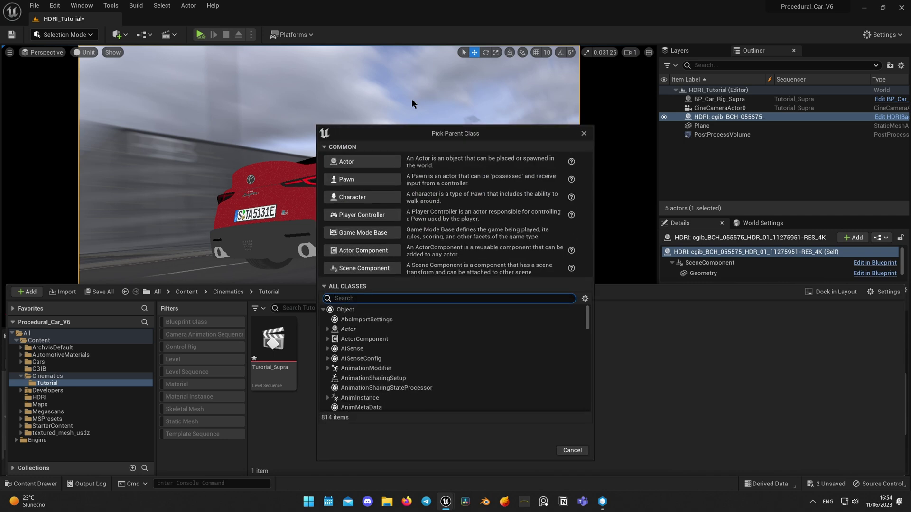
text(camera shake)
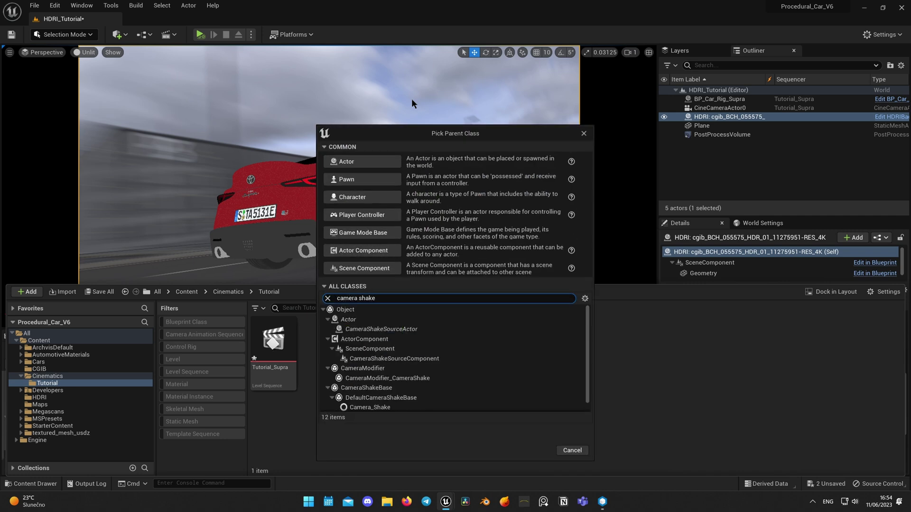
click(400, 389)
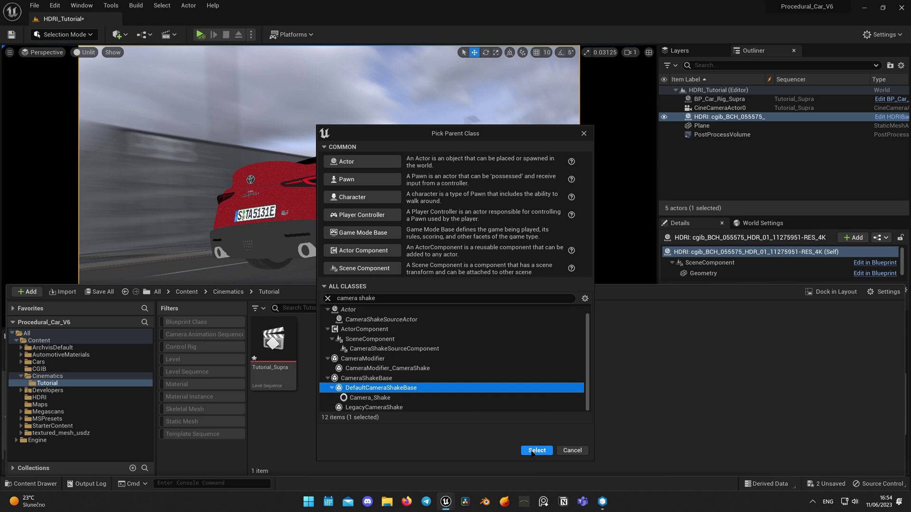
click(536, 451)
text(Camer)
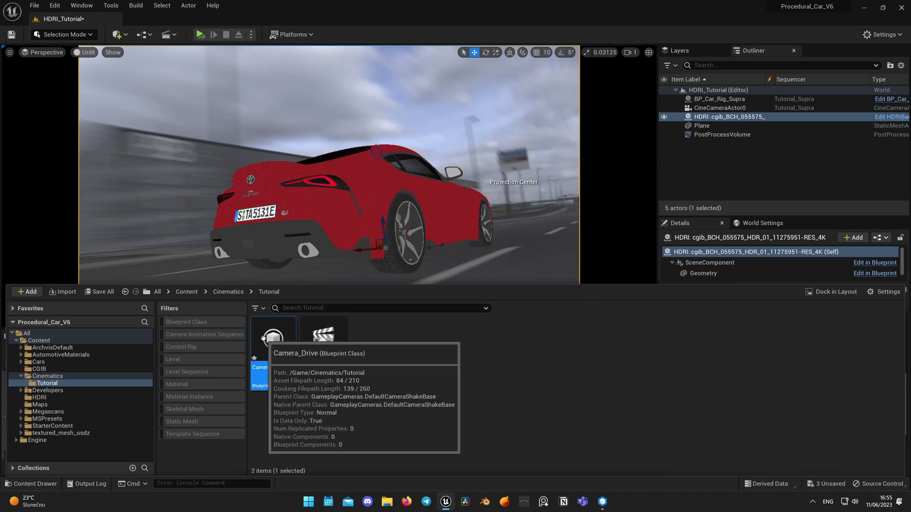
Set Camera_Drive's root shake pattern to Perlin Noise Camera Shake Pattern and its duration to 0, and expand its Location settings.
double_click(264, 339)
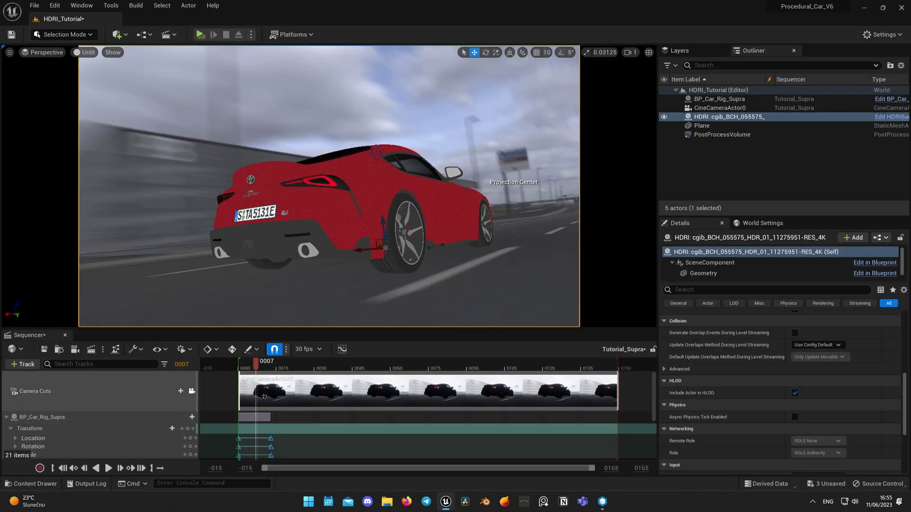
key(ctrl+space)
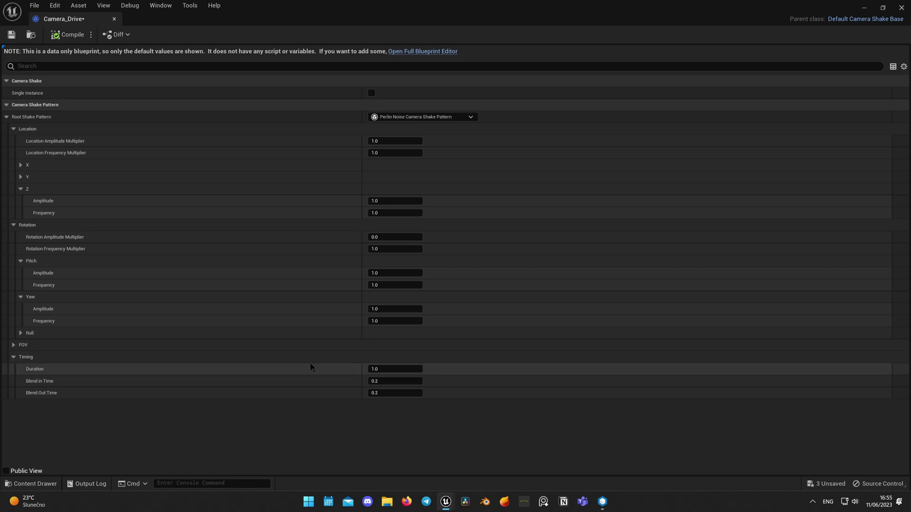
click(420, 117)
click(409, 160)
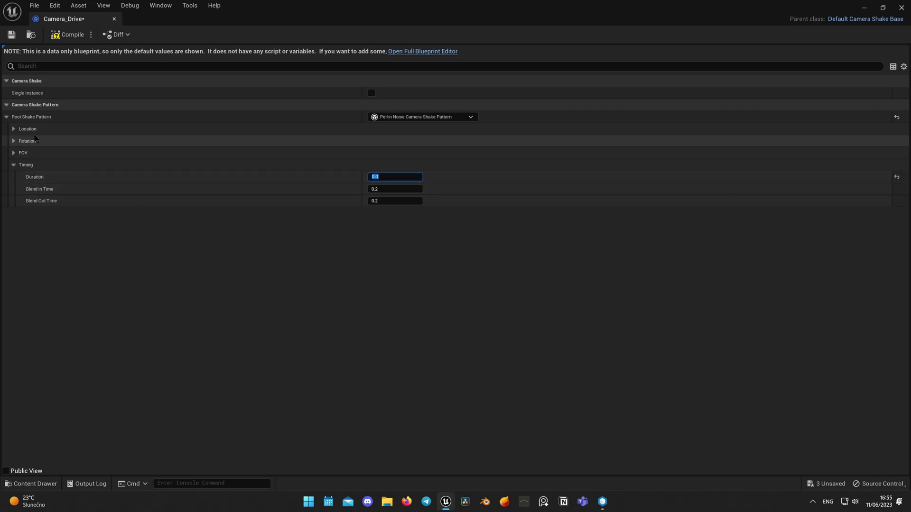
click(13, 129)
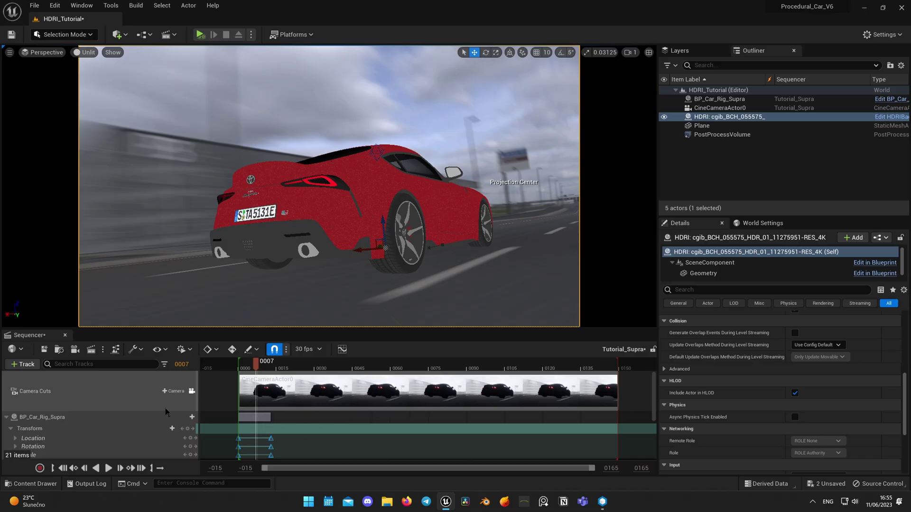
Add a Camera Shake track using Camera_Drive to CineCameraActor0 in the sequence.
scroll(96, 428, down, 3)
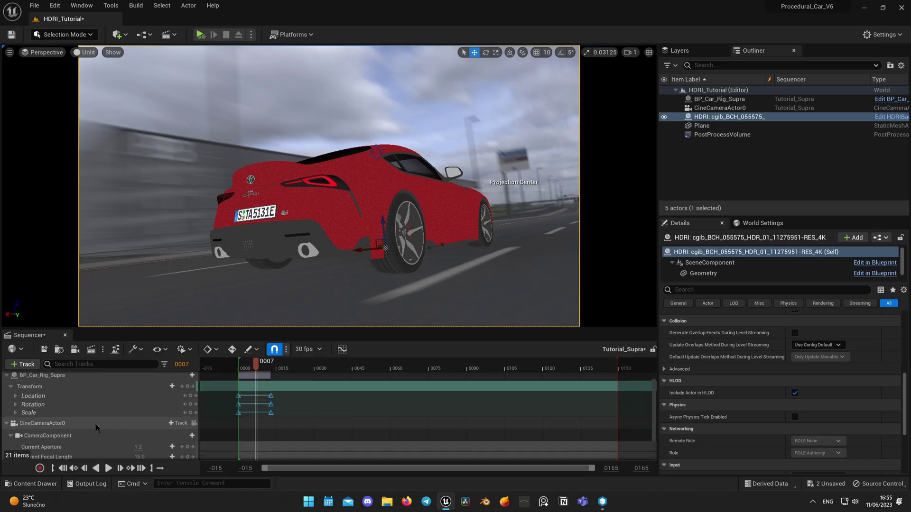
click(95, 428)
click(179, 423)
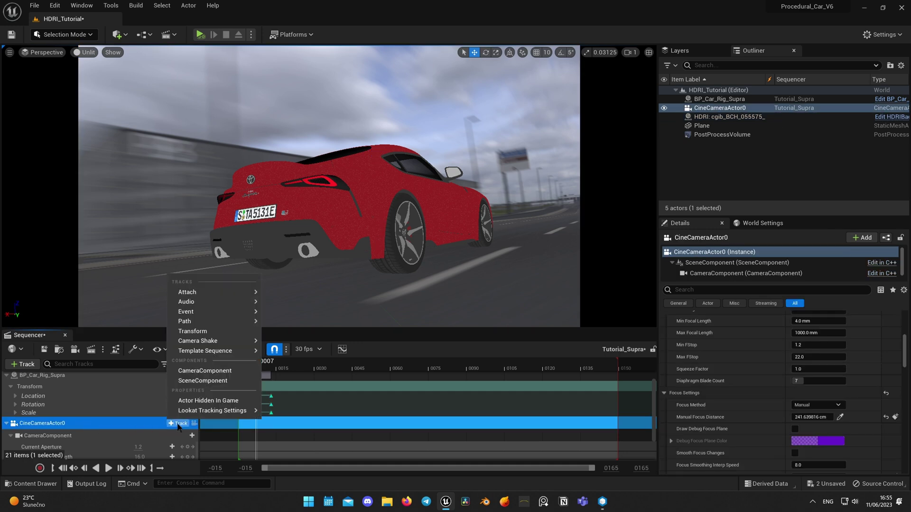
mouse_move(216, 341)
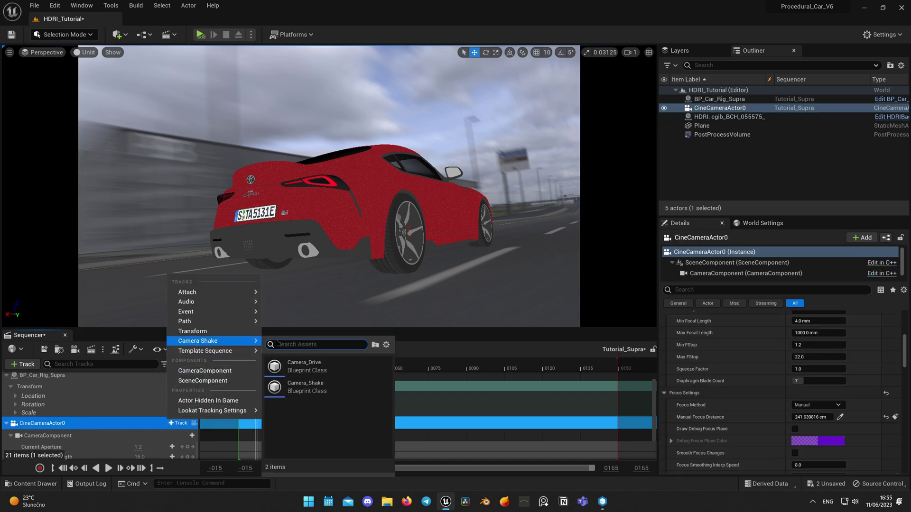
click(344, 370)
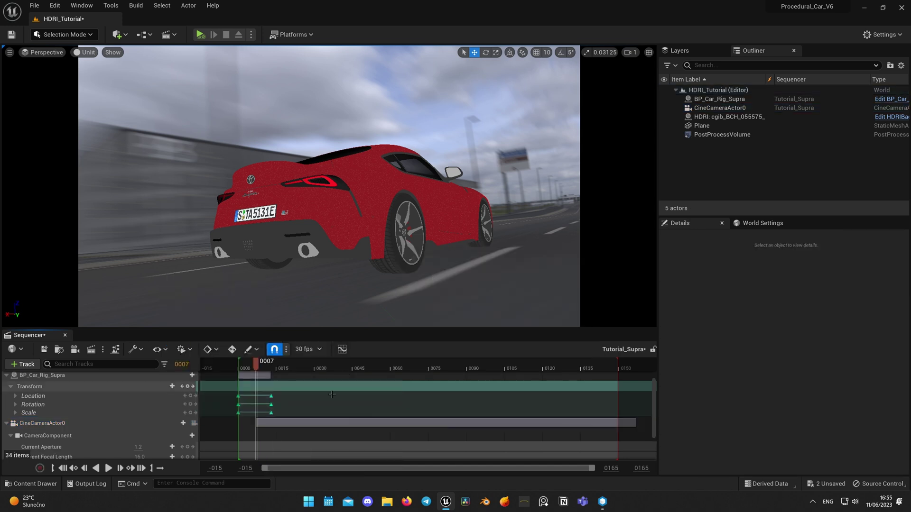
Extend the start of the Camera_Drive shake section to before frame 0 and preview the shake in playback.
drag(257, 432, 226, 433)
drag(258, 366, 246, 366)
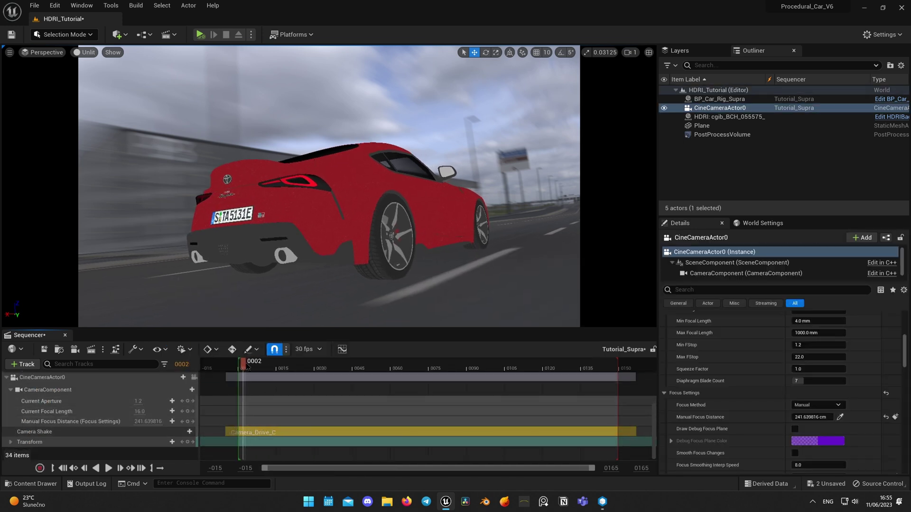
key(space)
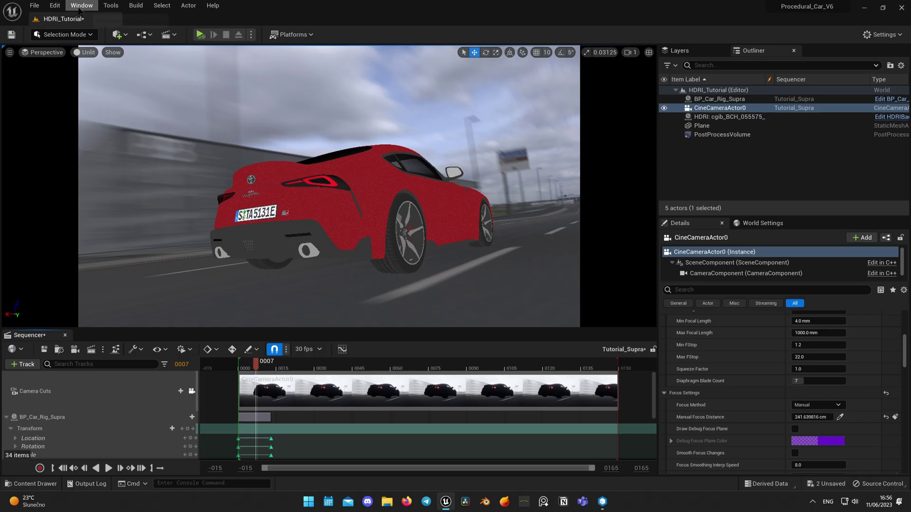
Open the Movie Render Queue and add Tutorial_Supra as a render job.
click(80, 7)
mouse_move(126, 30)
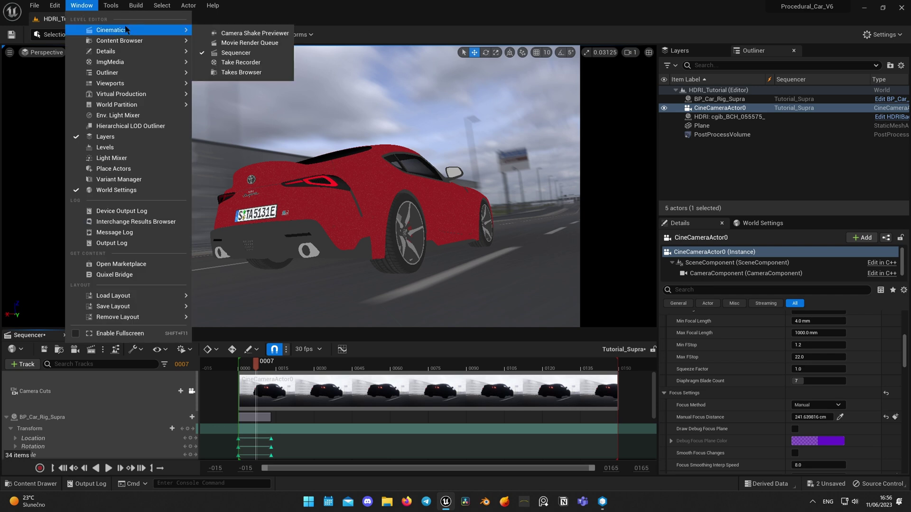
click(248, 43)
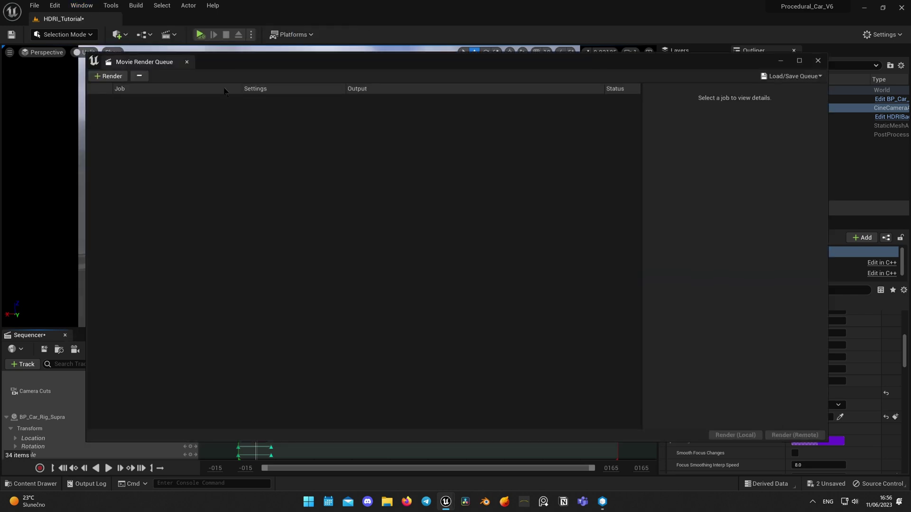
click(110, 76)
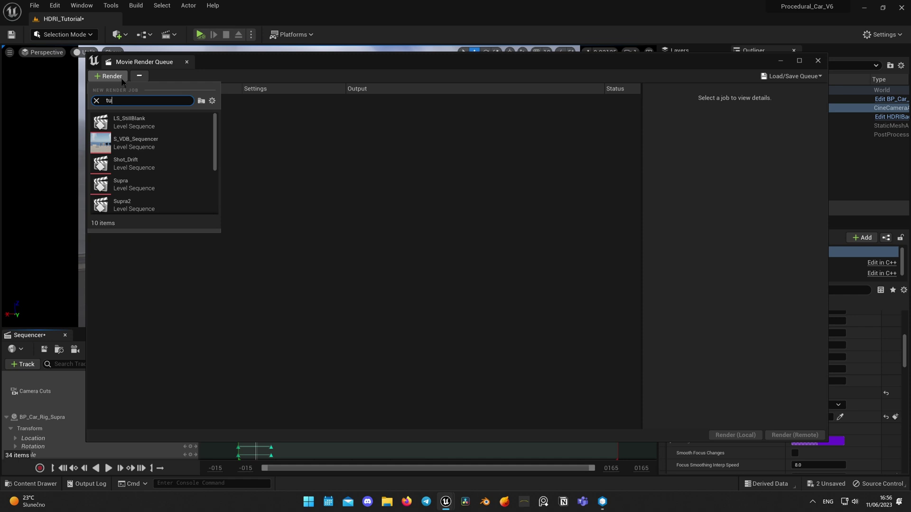
click(142, 125)
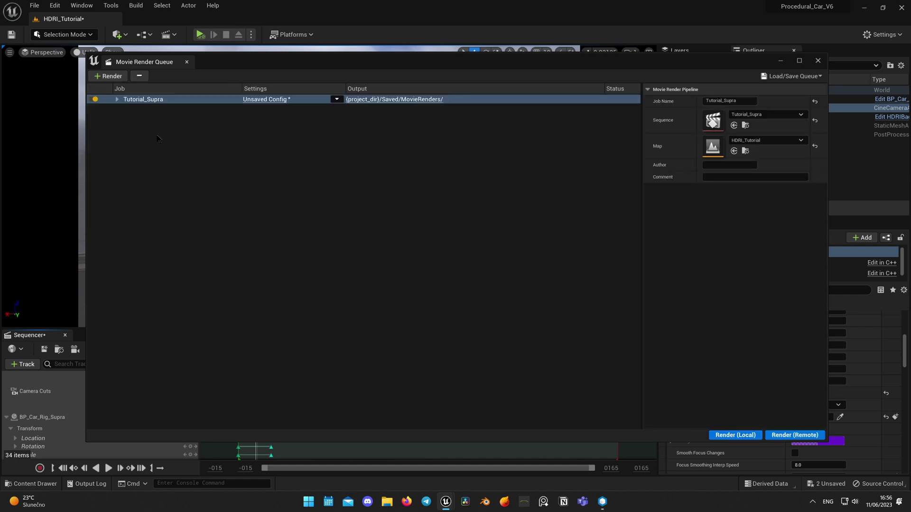
In the job's render settings, replace the .jpg export with .exr Sequence [16bit] and Deferred Rendering with Path Tracer.
click(268, 99)
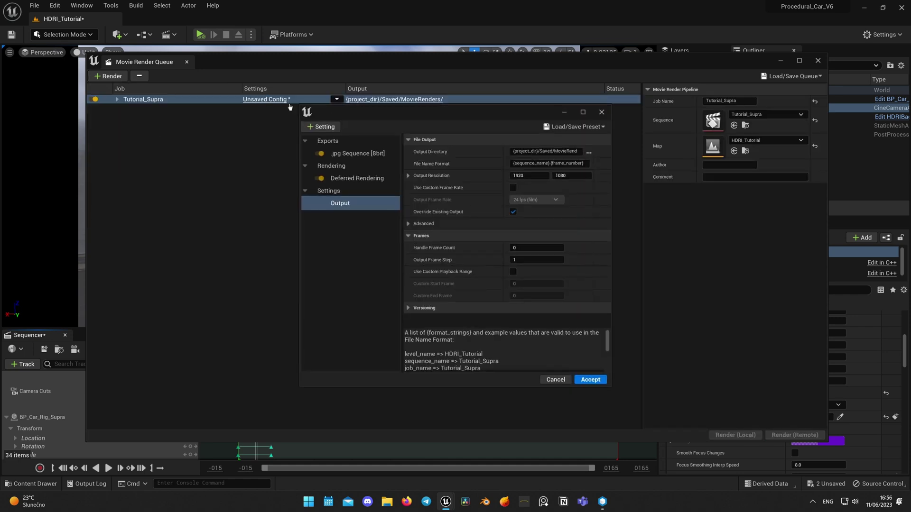
click(371, 182)
key(Delete)
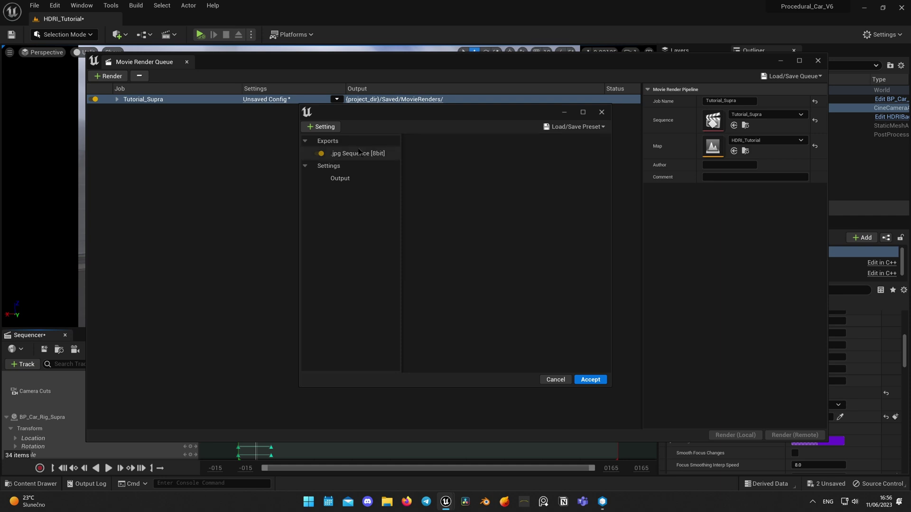
click(334, 127)
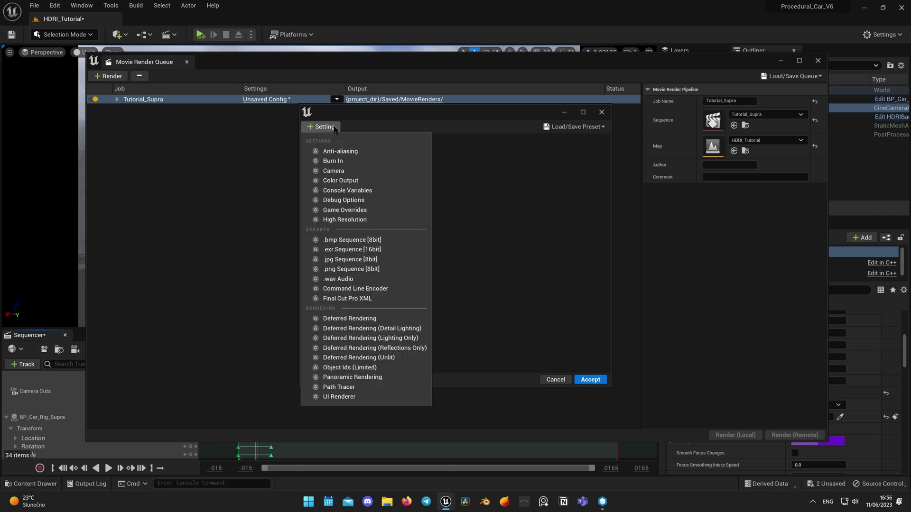
click(358, 250)
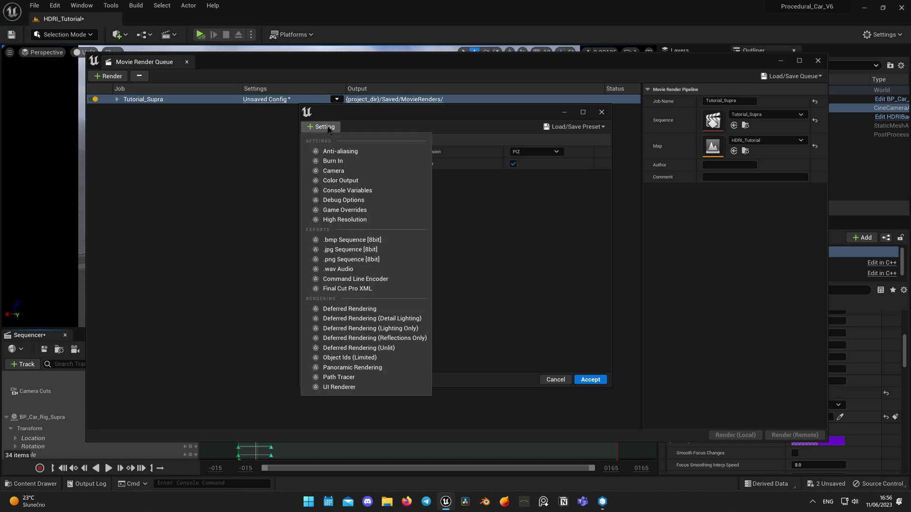
click(349, 377)
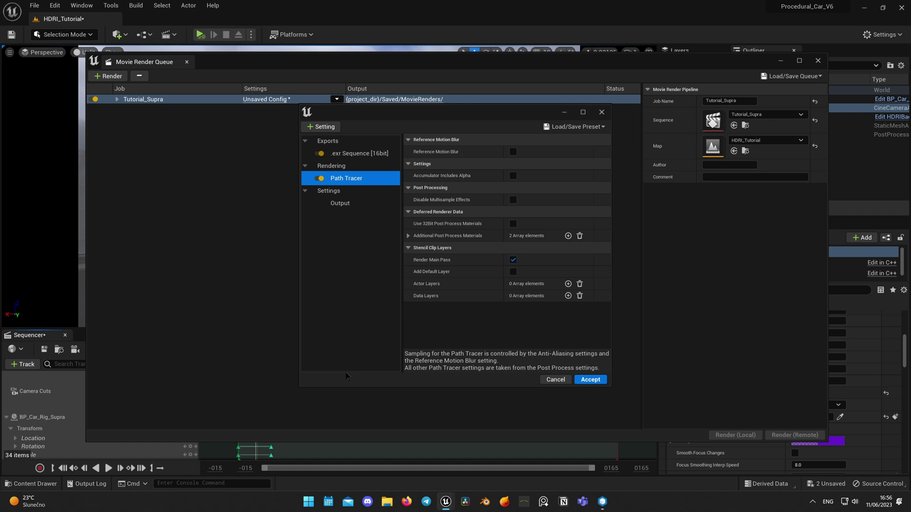
Add the Game Overrides and Anti-aliasing settings to the render configuration.
click(323, 127)
click(351, 210)
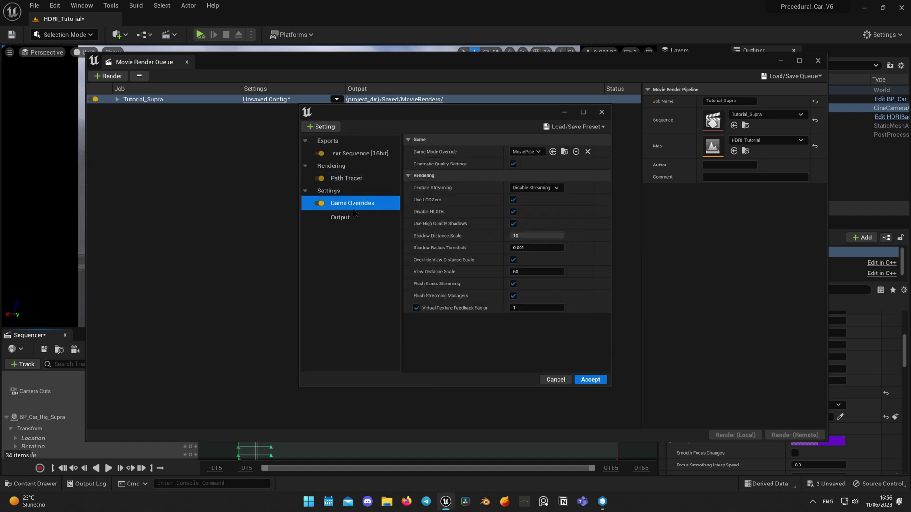
click(324, 127)
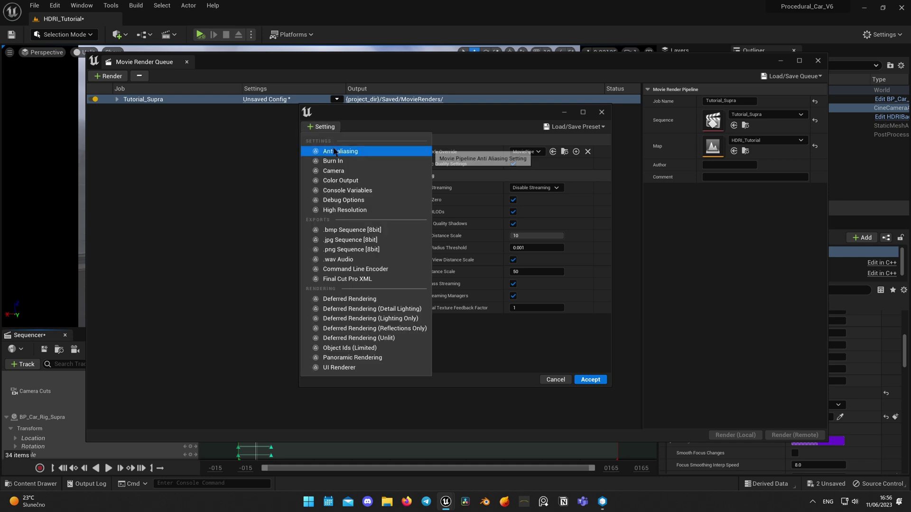
click(335, 151)
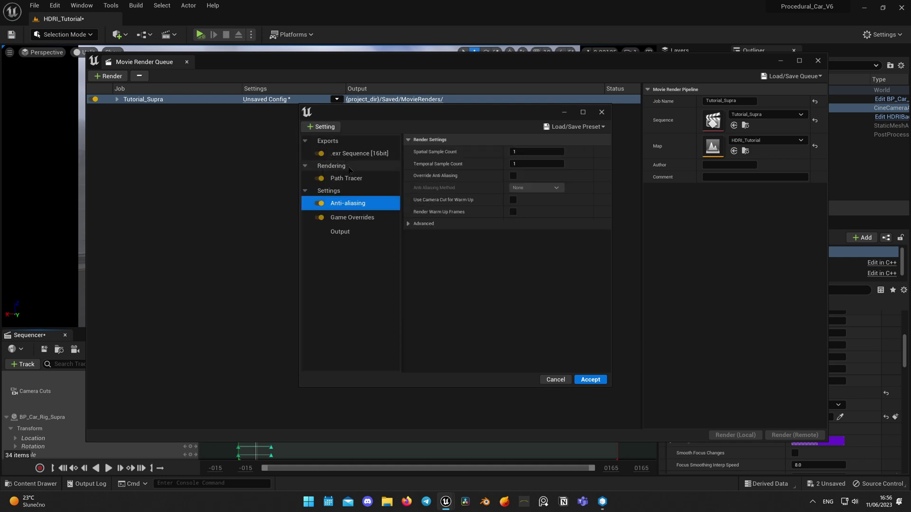
Set the spatial and temporal sample counts to 32 each and override anti-aliasing with the method None.
click(540, 152)
text(32)
click(542, 166)
text(32)
key(Return)
click(513, 176)
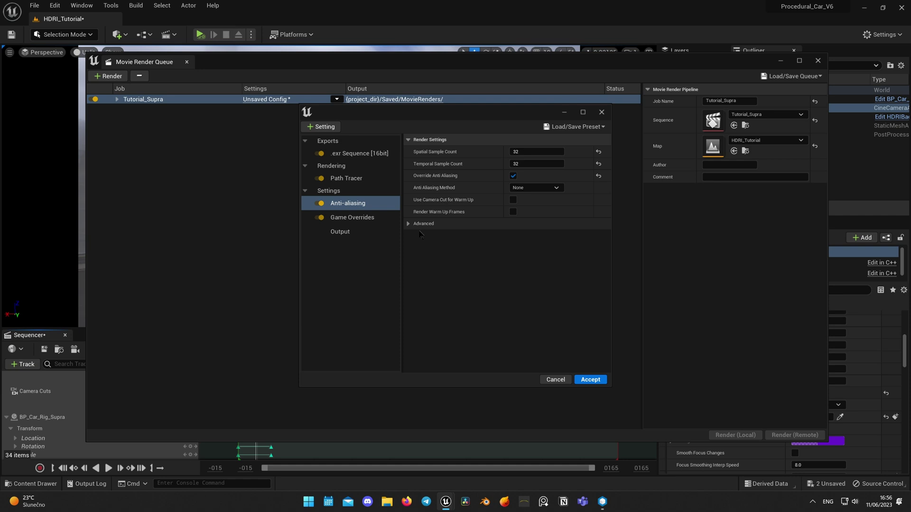
Enable Reference Motion Blur in the Path Tracer settings of the render configuration.
click(345, 179)
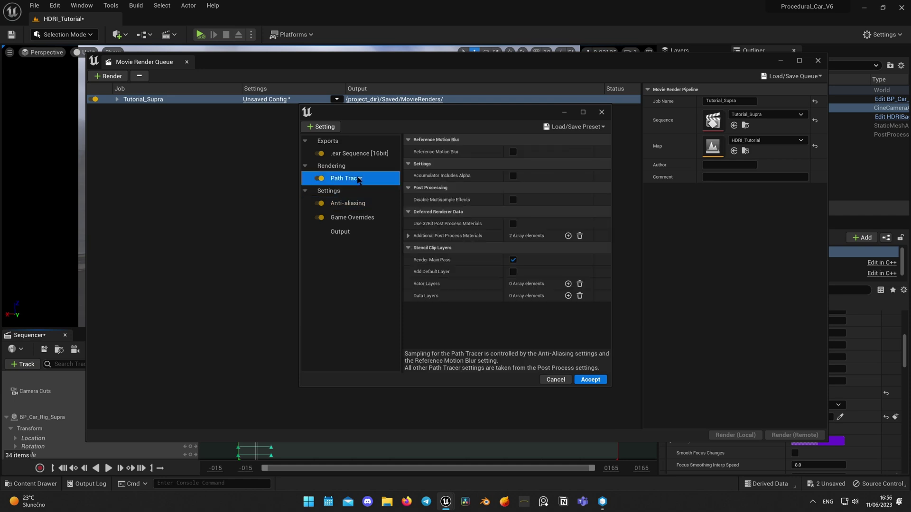
click(513, 152)
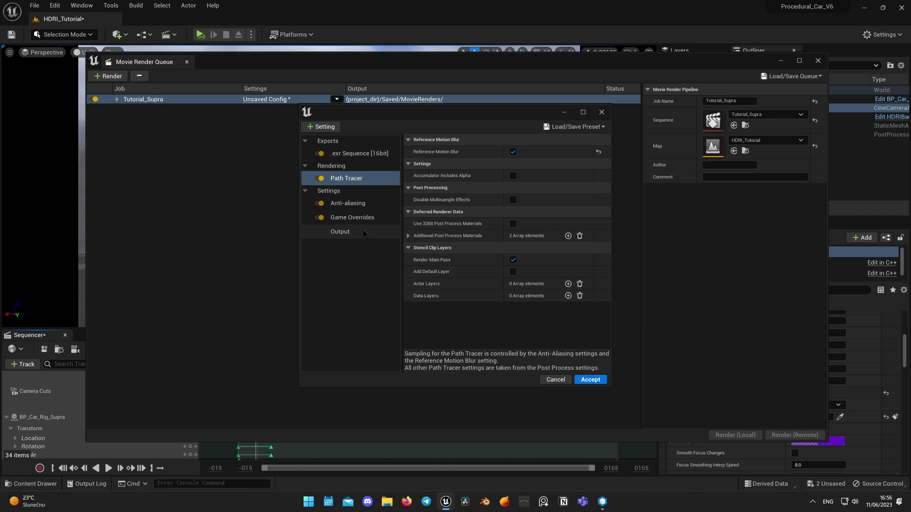
Limit the output to a custom playback range from frame 8 to 9, accept the configuration, and render the job locally.
click(364, 233)
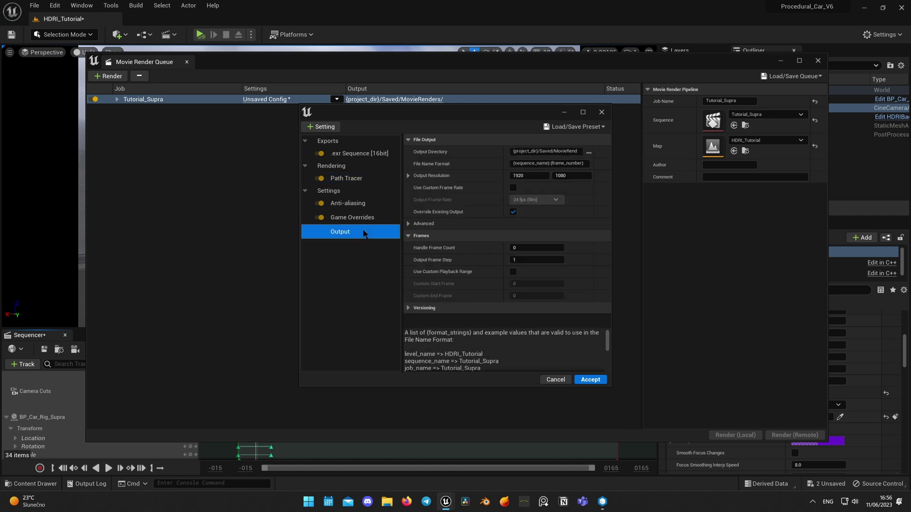
click(514, 272)
click(536, 284)
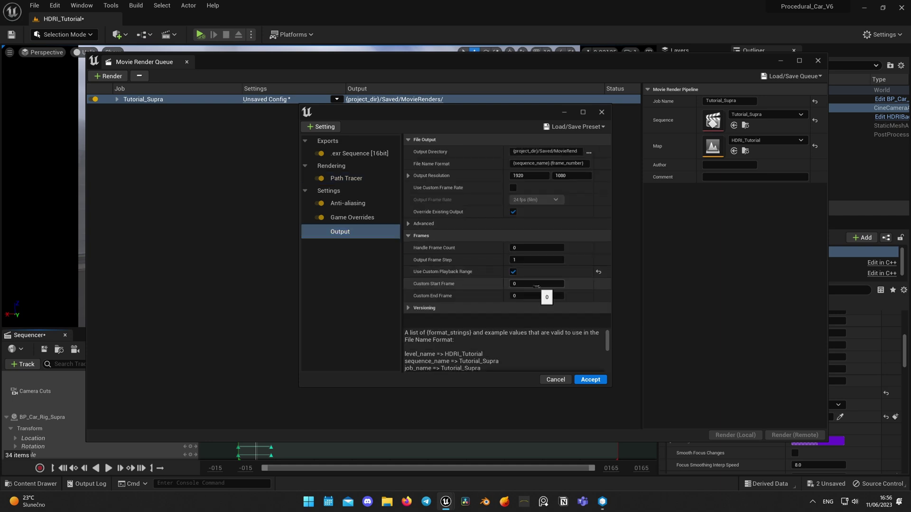
text(8)
click(535, 297)
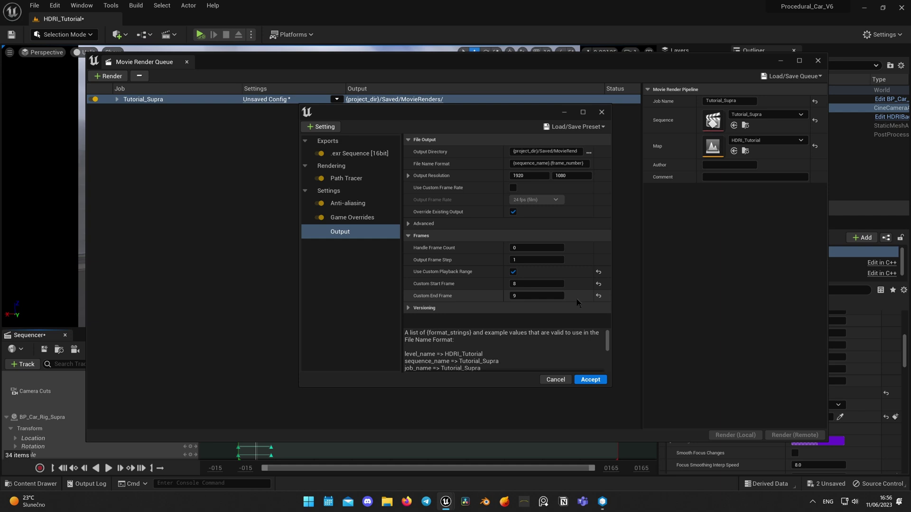
click(591, 379)
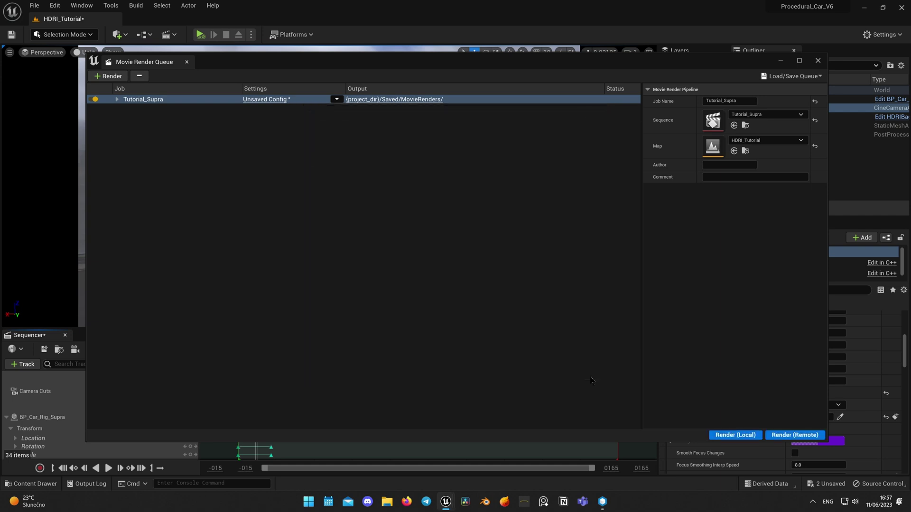
click(727, 435)
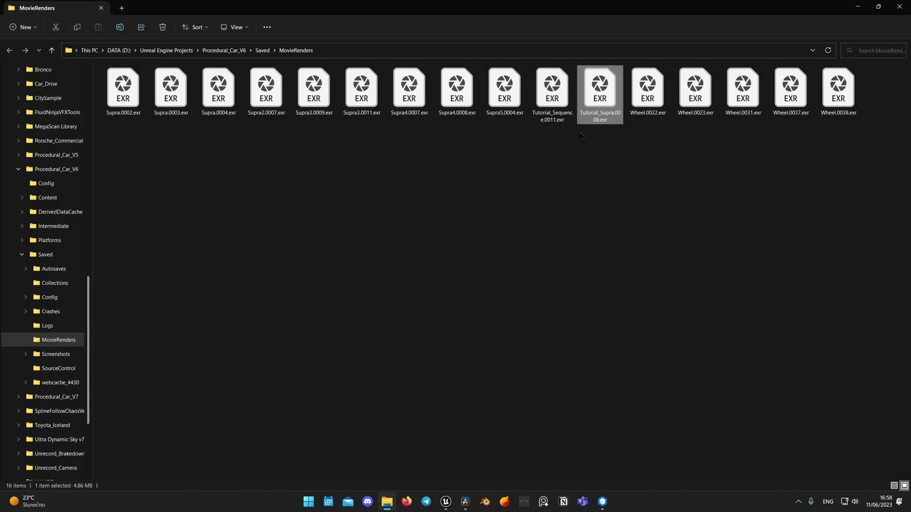
Bring the rendered Tutorial_Supra.0008.exr into DaVinci Resolve and place it at the start of a new timeline.
drag(580, 135, 502, 284)
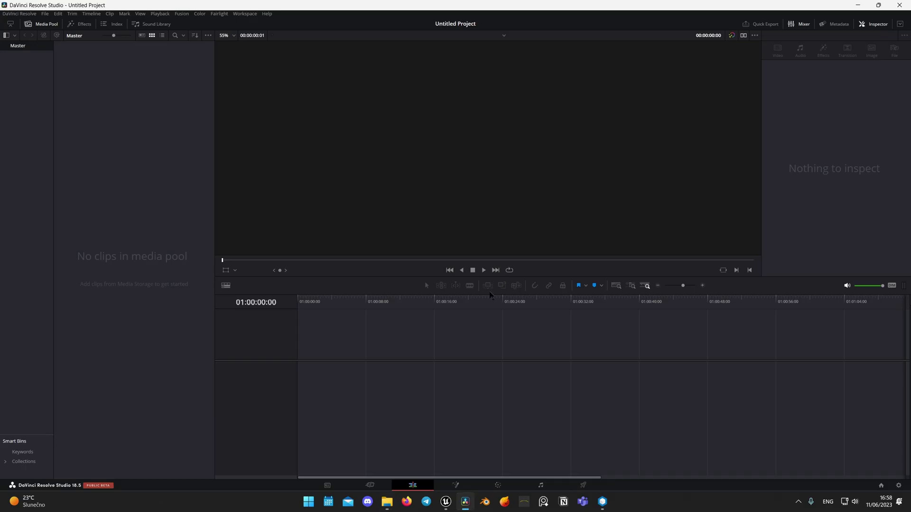
drag(481, 293, 298, 385)
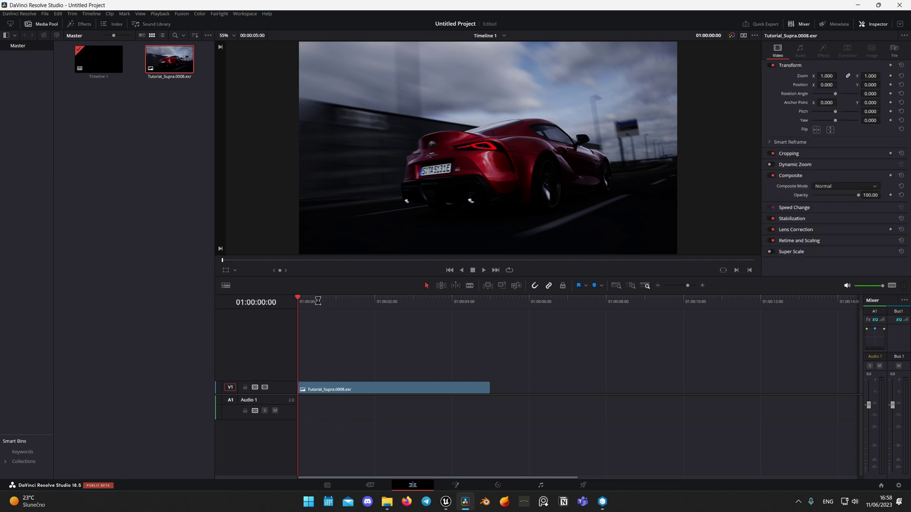
drag(318, 301, 345, 304)
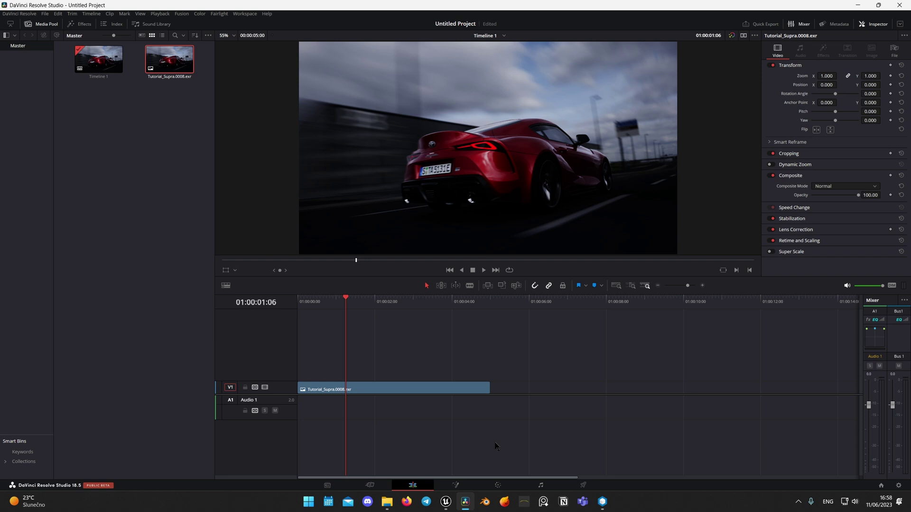
On the Color page, apply Color Space Transform to node 01 with input color space sRGB and input gamma Linear.
click(497, 486)
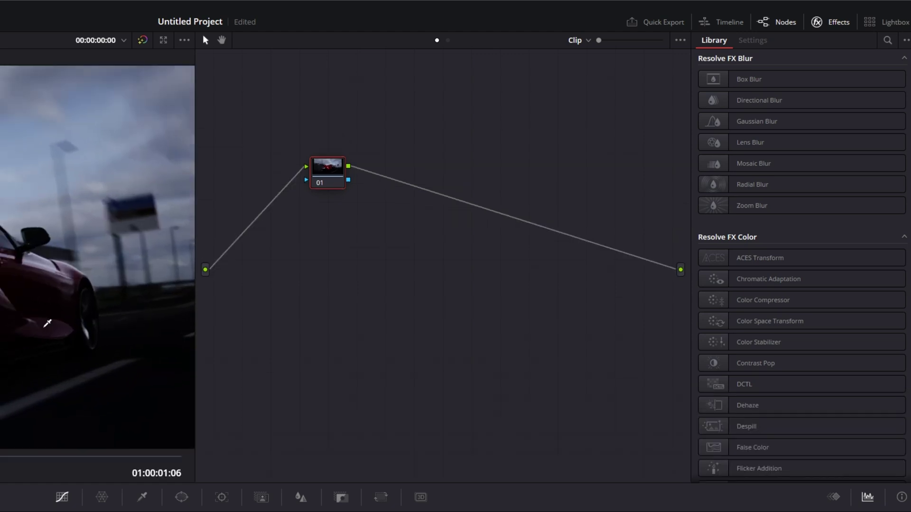
drag(769, 321, 335, 178)
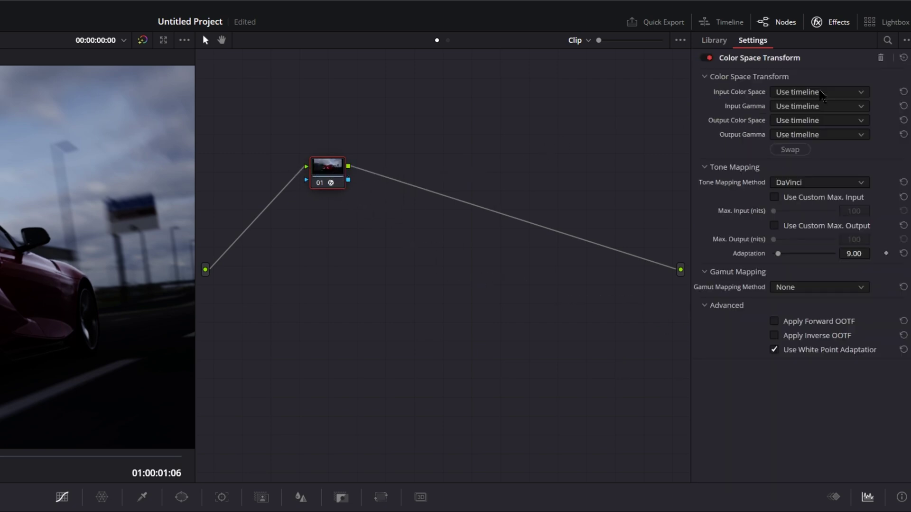
click(820, 93)
text(sr)
key(Return)
click(820, 105)
scroll(818, 106, down, 3)
click(817, 108)
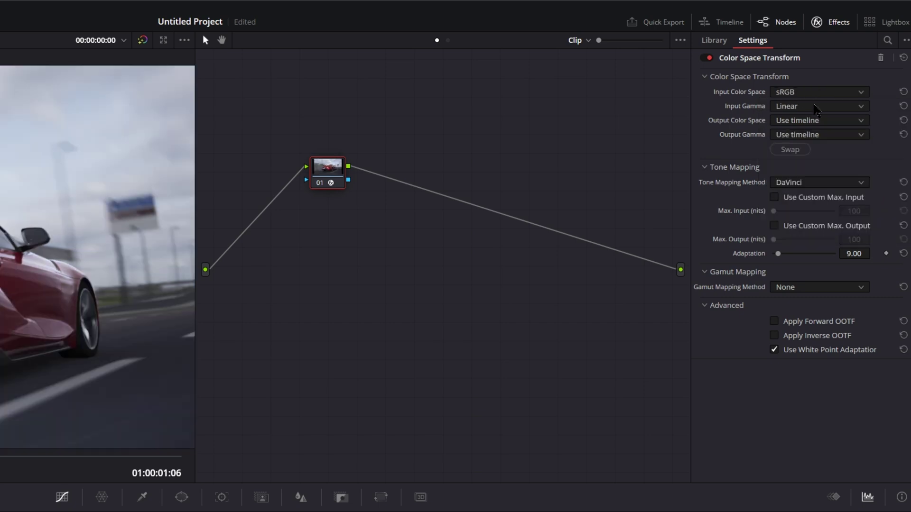
Choose the output color space and output gamma for the Color Space Transform on node 01.
click(807, 121)
scroll(806, 122, down, 3)
click(805, 123)
click(807, 134)
scroll(783, 204, down, 3)
click(759, 260)
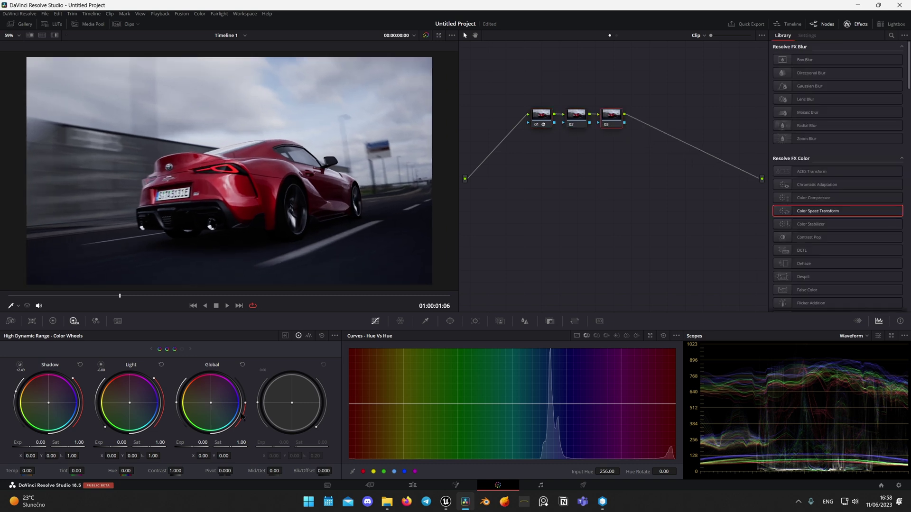
On node 03, raise the shadow exposure and slightly shift the global color balance with the HDR color wheels.
drag(41, 442, 52, 442)
drag(211, 403, 210, 404)
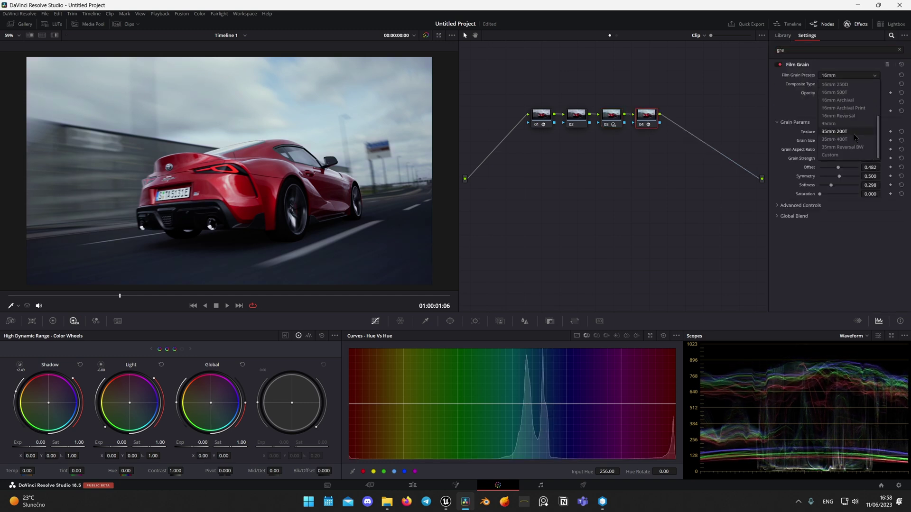
Set the Film Grain preset to 35mm 200T and increase its grain strength slightly.
click(856, 134)
drag(840, 158, 845, 158)
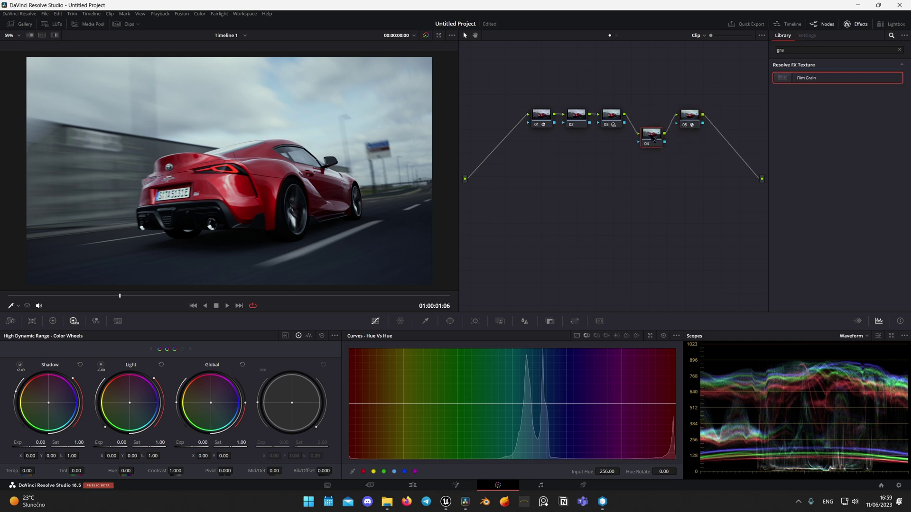
Apply the Glow effect to node 04 and mask it with a soft elliptical window over the car's rear.
drag(797, 78, 651, 133)
click(449, 321)
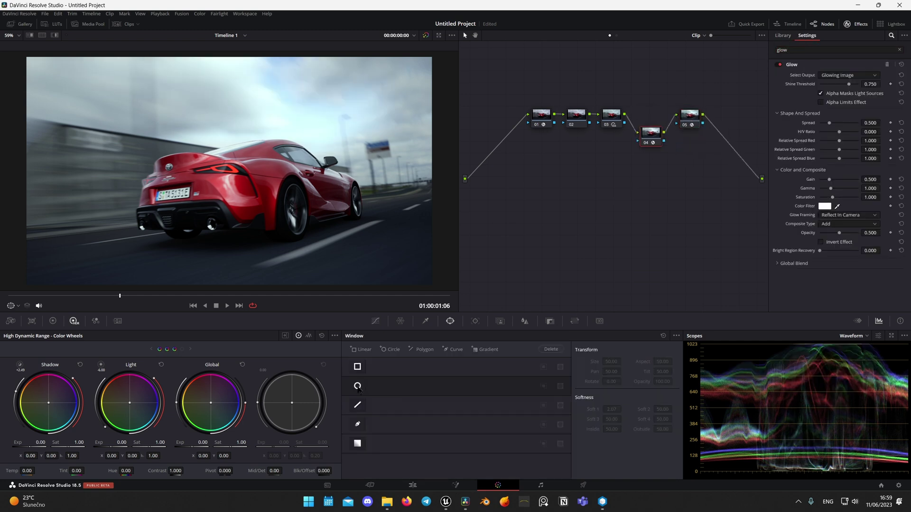
click(357, 385)
drag(229, 171, 221, 189)
drag(220, 242, 221, 228)
drag(223, 186, 196, 178)
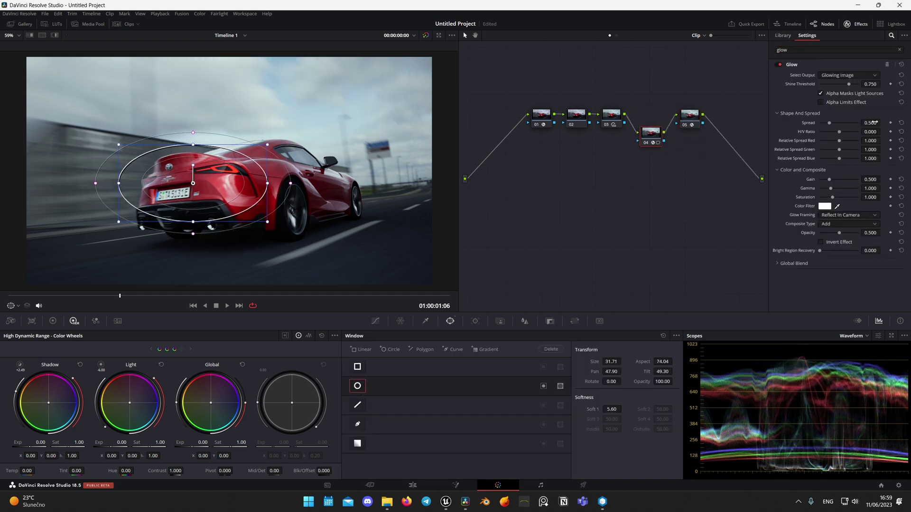